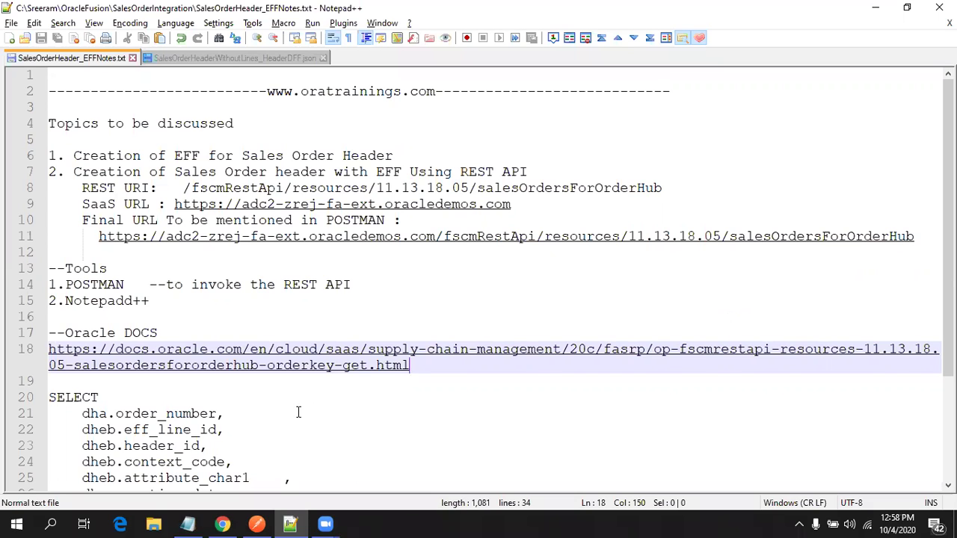
Switch to Chrome, open the Manage Extensible Flexfields task and search for flexfields named Header%.
{"action": "left_click", "coordinate": [222, 523]}
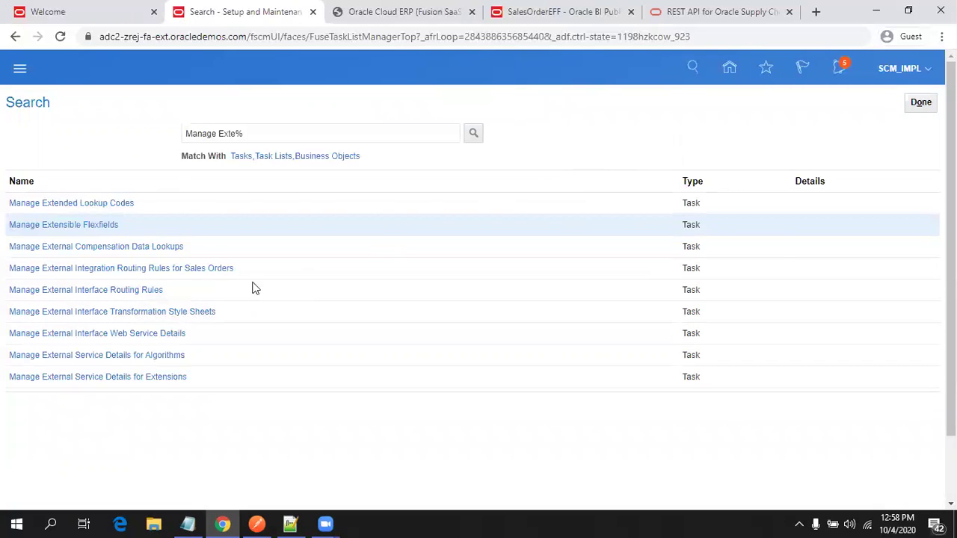
{"action": "left_click", "coordinate": [85, 225]}
{"action": "left_click", "coordinate": [147, 161]}
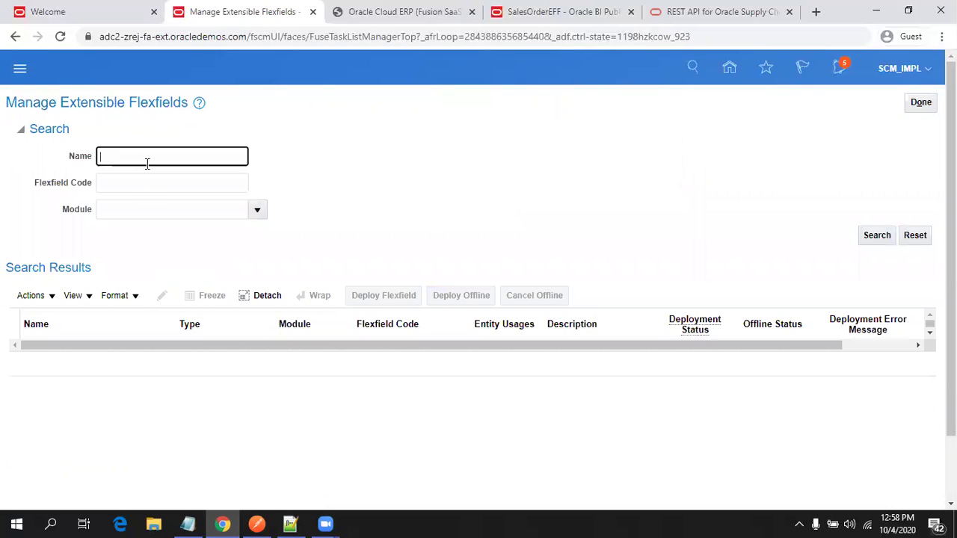
{"action": "type", "text": "Header%"}
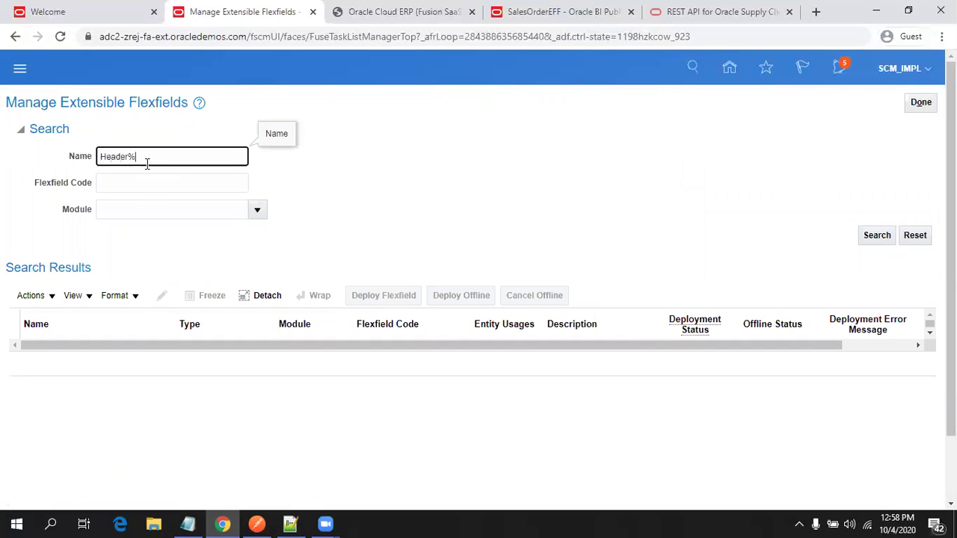
{"action": "left_click", "coordinate": [867, 236]}
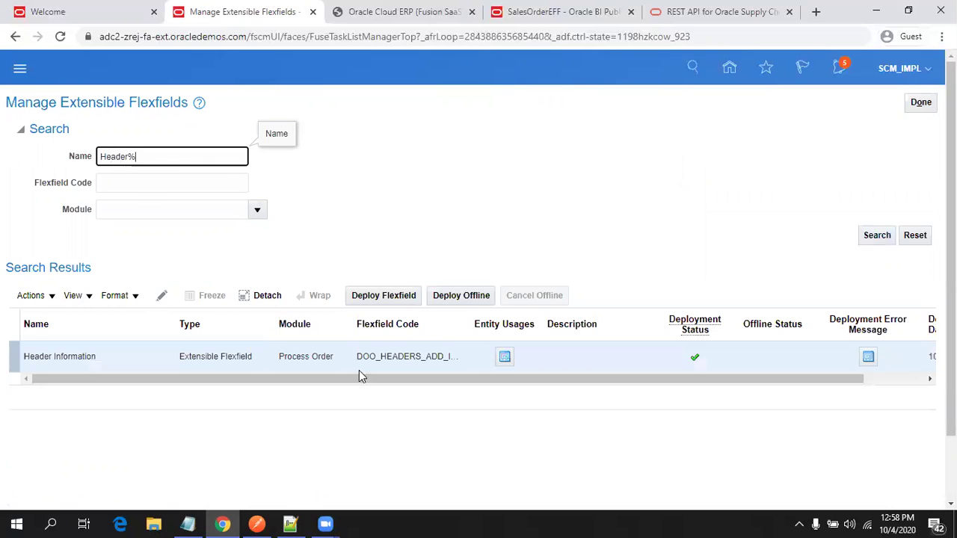
Open the Header Information flexfield for editing and display the contexts associated with its Additional Header Information category.
{"action": "left_click", "coordinate": [161, 296]}
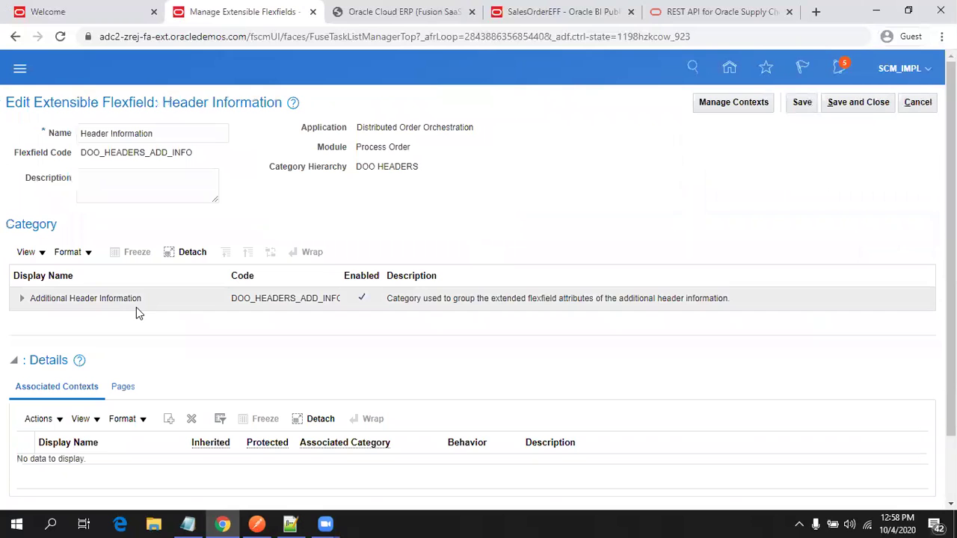
{"action": "left_click", "coordinate": [136, 307]}
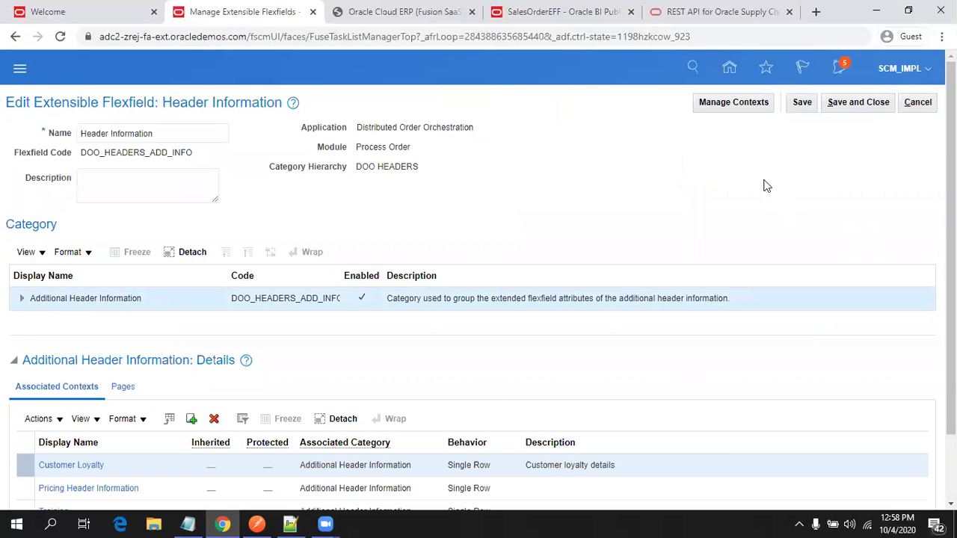
{"action": "scroll", "coordinate": [703, 187], "scroll_direction": "down", "scroll_amount": 2}
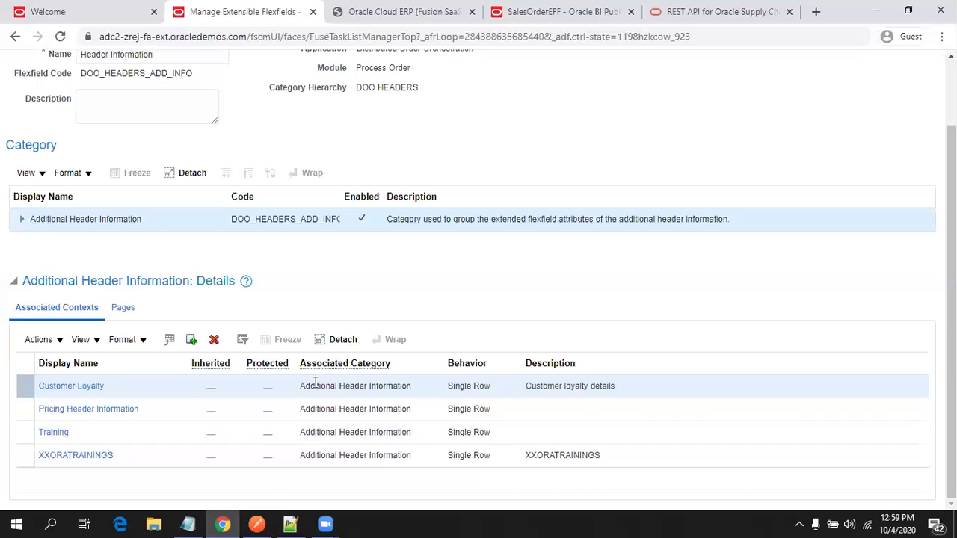
Return to the Oracle home page in the Welcome browser tab and show the Order Management apps.
{"action": "left_click", "coordinate": [123, 13]}
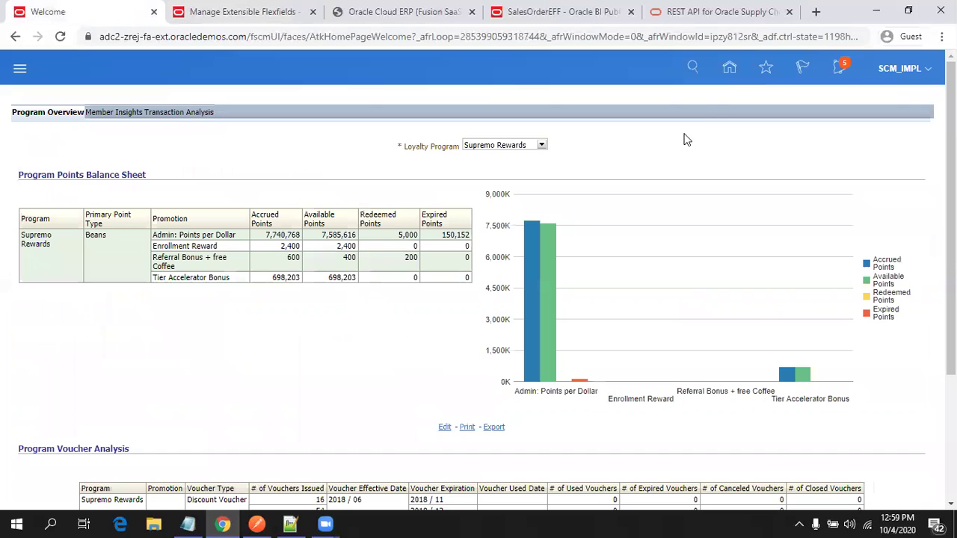
{"action": "left_click", "coordinate": [241, 13]}
{"action": "left_click", "coordinate": [112, 15]}
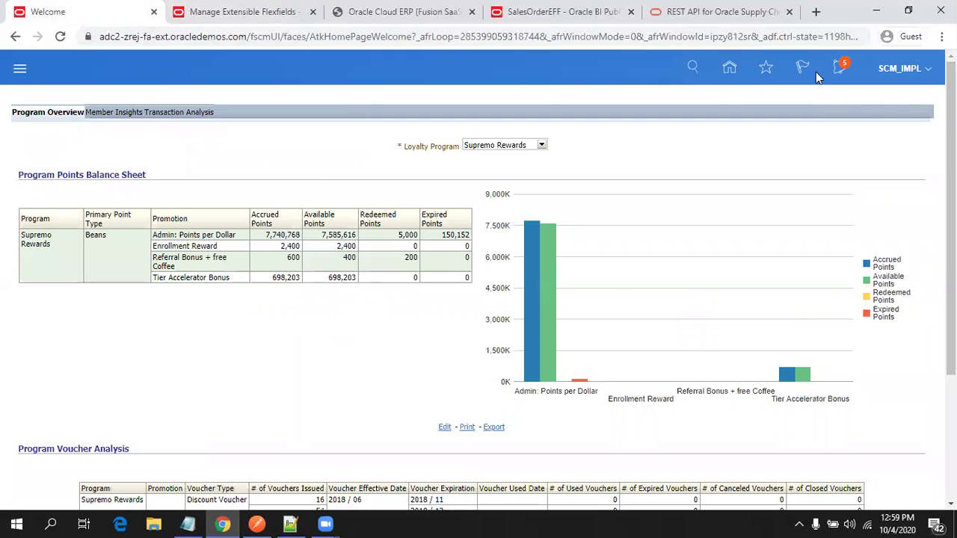
{"action": "left_click", "coordinate": [729, 69]}
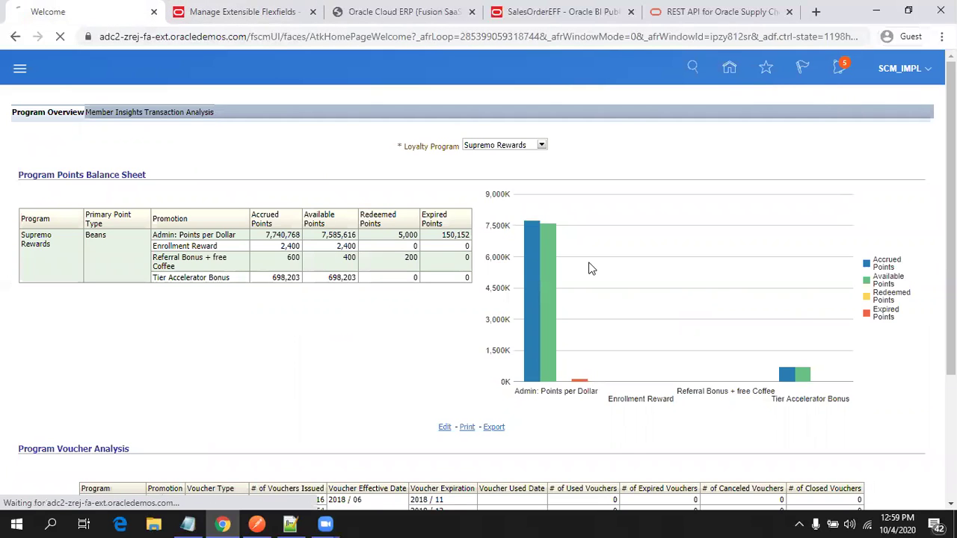
{"action": "left_click", "coordinate": [257, 524]}
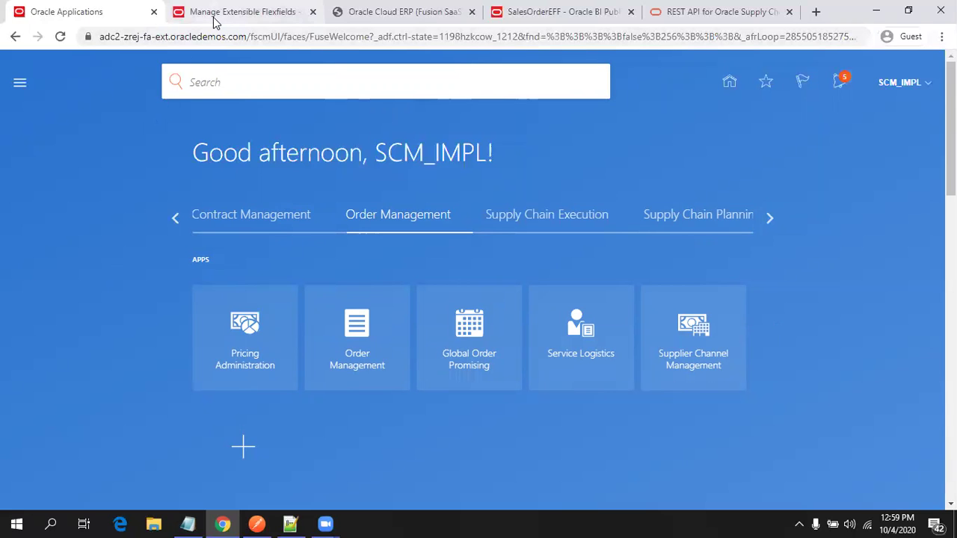
Go back to the Header Information flexfield and open its Manage Contexts page.
{"action": "left_click", "coordinate": [254, 9]}
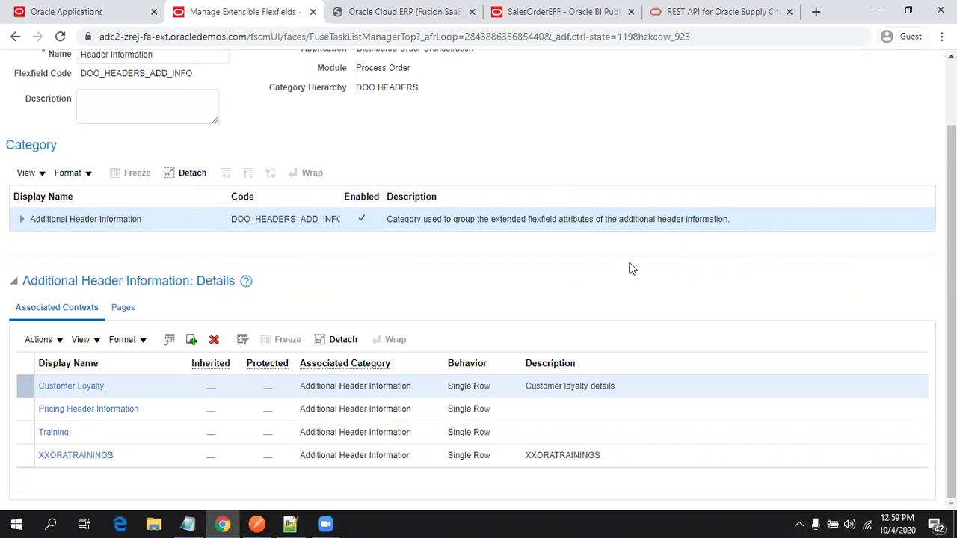
{"action": "scroll", "coordinate": [807, 231], "scroll_direction": "up", "scroll_amount": 2}
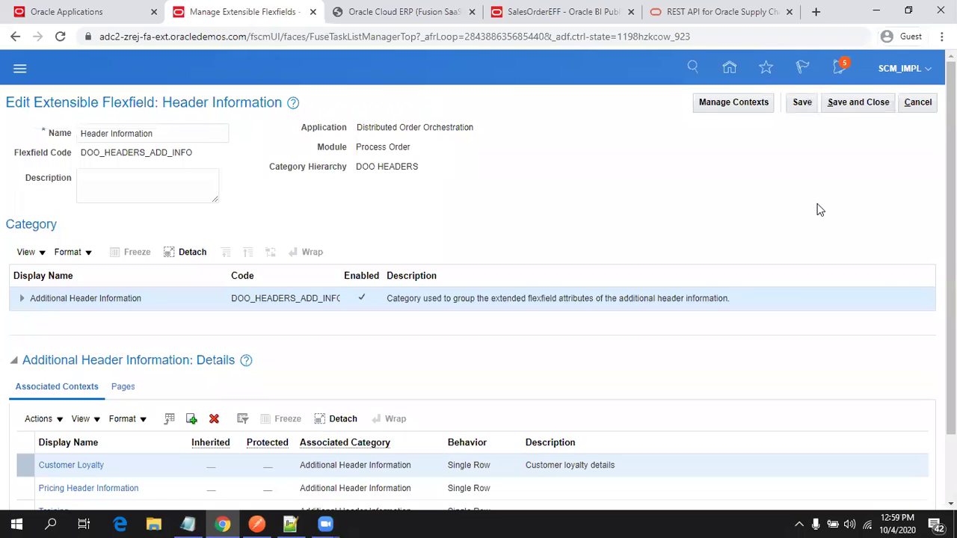
{"action": "left_click", "coordinate": [734, 104]}
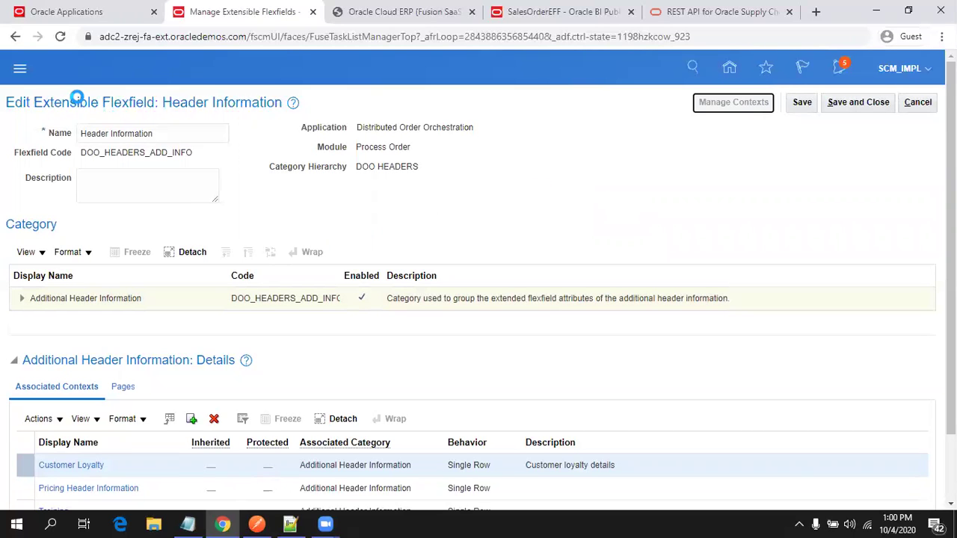
Open the Order Management work area in the other browser tab and search for a sales order by its order number.
{"action": "left_click", "coordinate": [75, 12]}
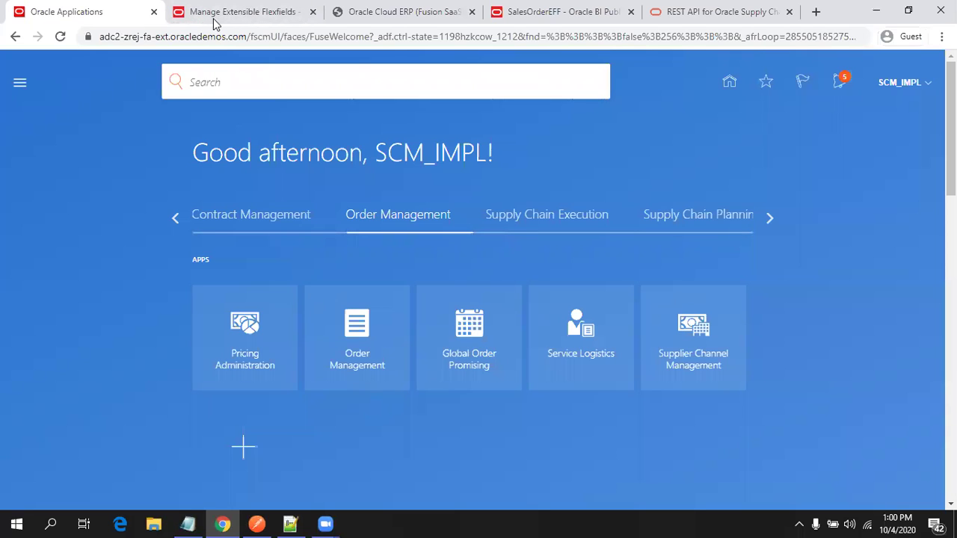
{"action": "left_click", "coordinate": [210, 11]}
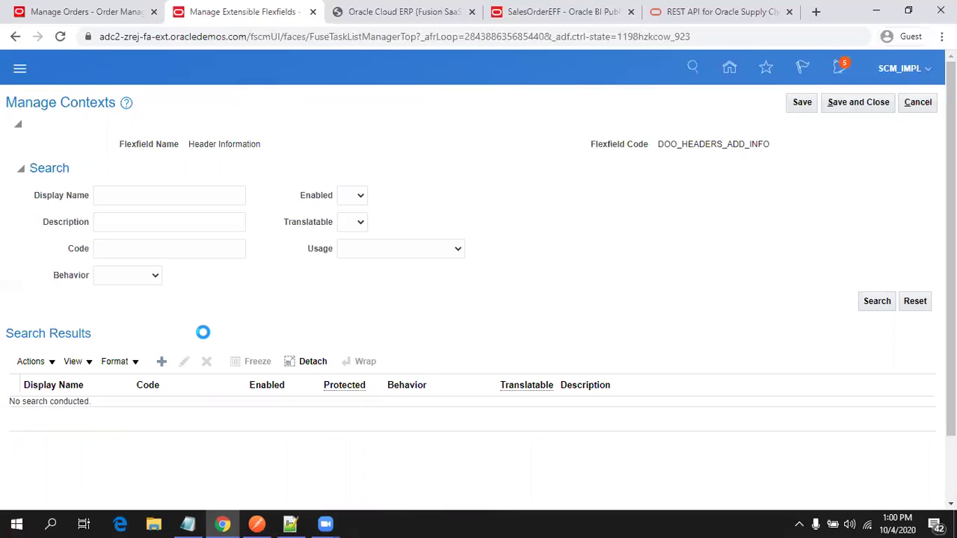
{"action": "left_click", "coordinate": [112, 19]}
{"action": "triple_click", "coordinate": [714, 120]}
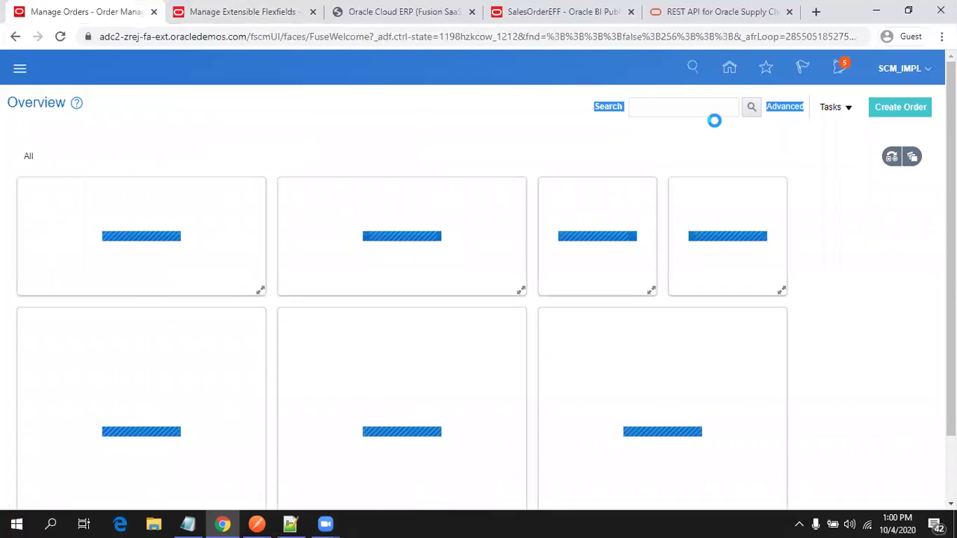
{"action": "left_click", "coordinate": [719, 112]}
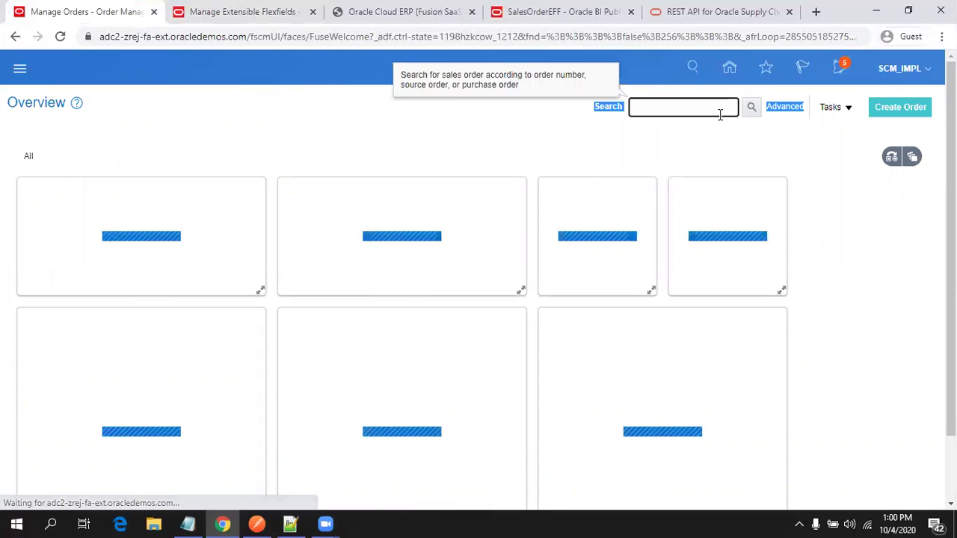
{"action": "left_click", "coordinate": [697, 105]}
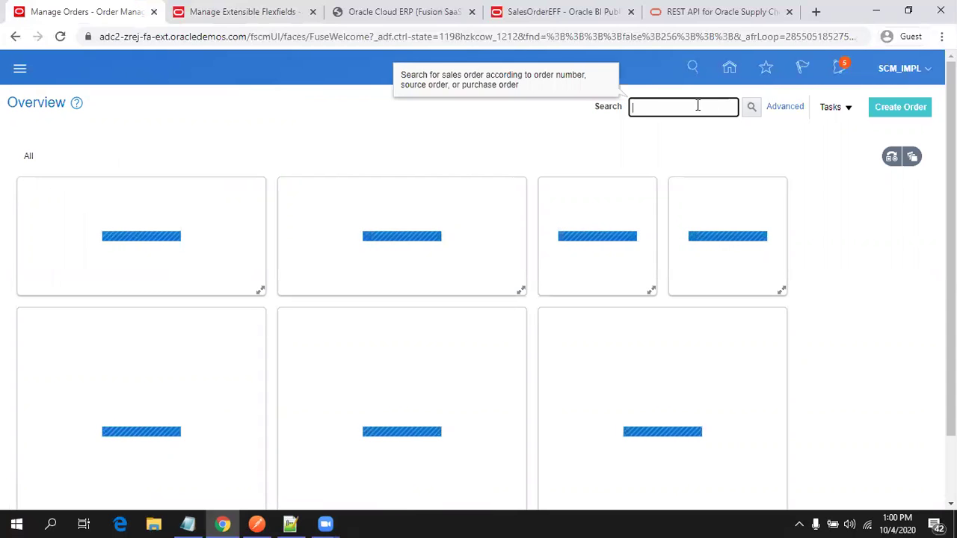
{"action": "type", "text": "97390"}
{"action": "key", "text": "Return"}
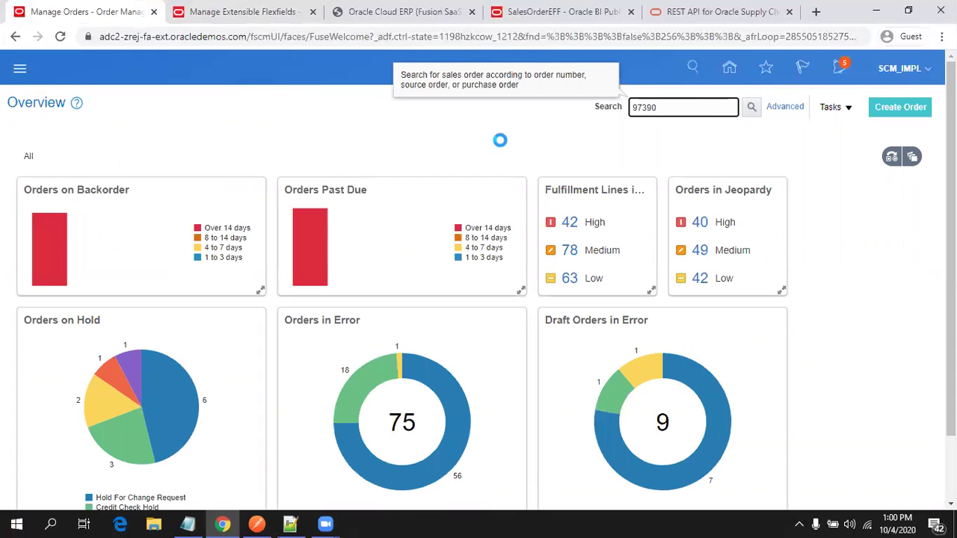
Name the new flexfield context CustomerDetails, with code CustomerDetails and API name Customerdetails.
{"action": "left_click", "coordinate": [196, 18]}
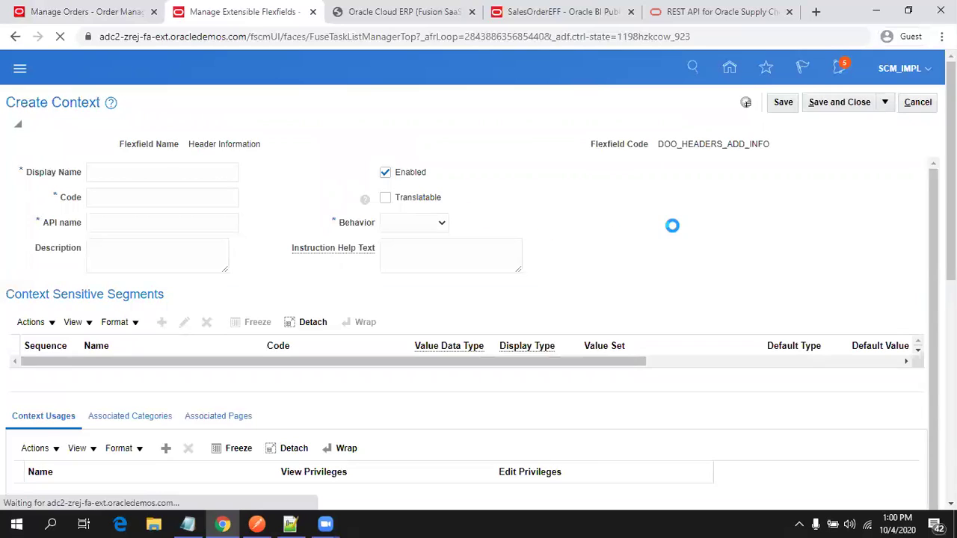
{"action": "left_click", "coordinate": [186, 173]}
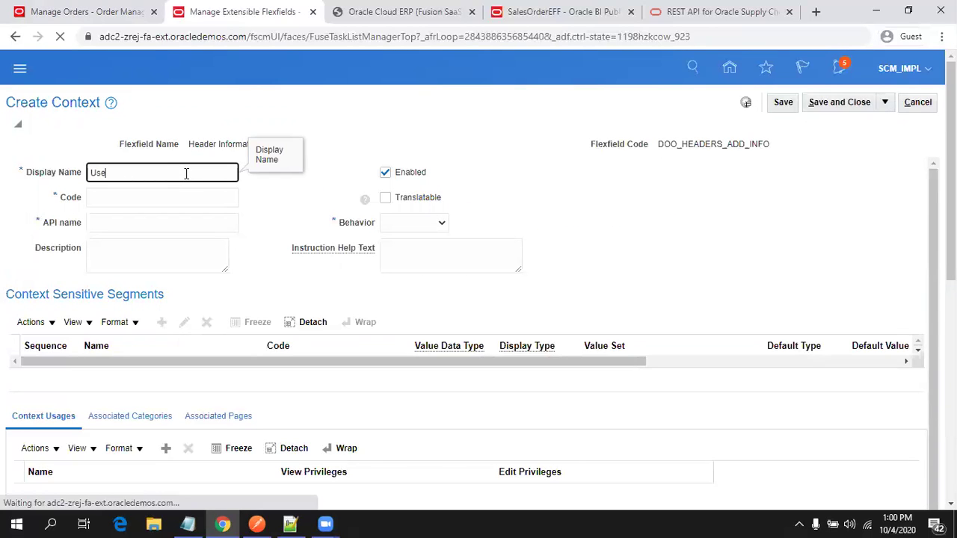
{"action": "type", "text": "UserDetails"}
{"action": "key", "text": "ctrl+a"}
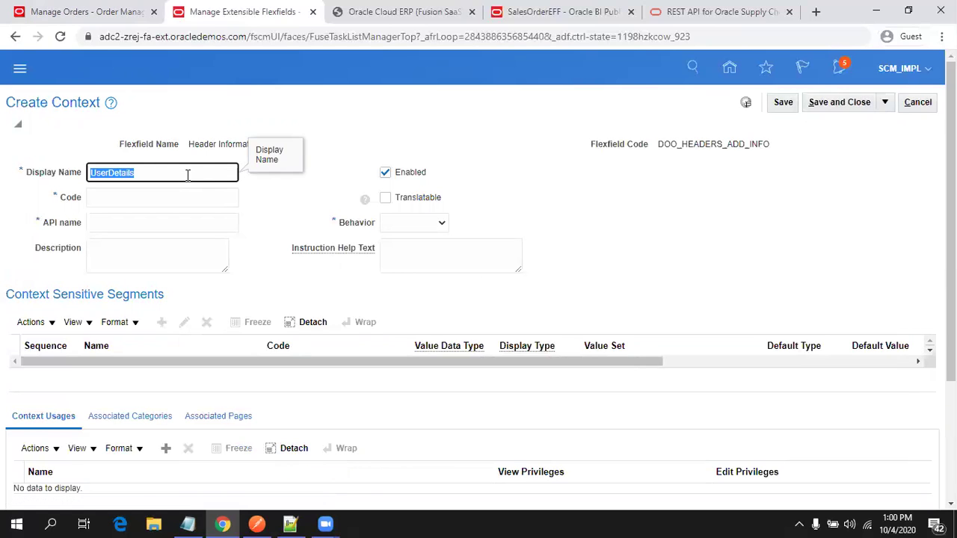
{"action": "type", "text": "CustomerDetail"}
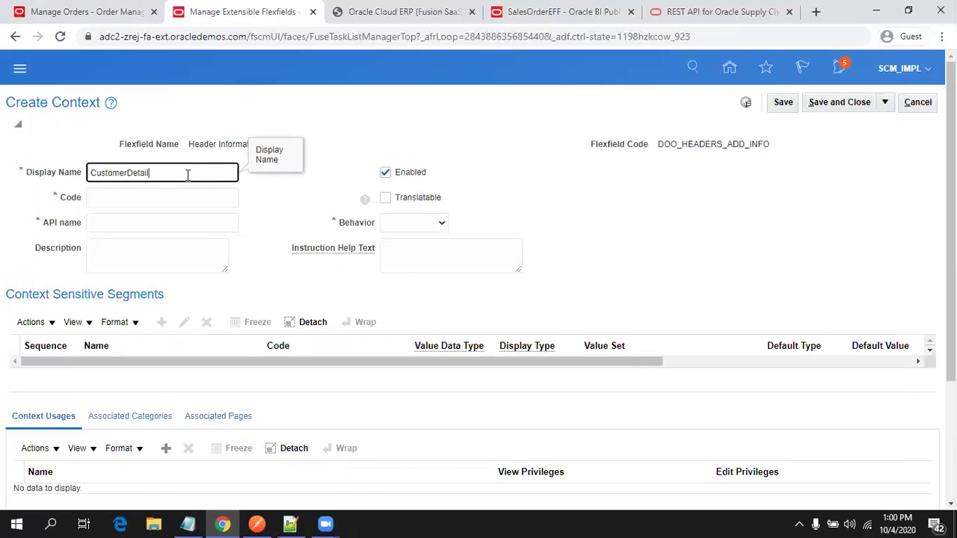
{"action": "type", "text": "s"}
{"action": "key", "text": "Tab"}
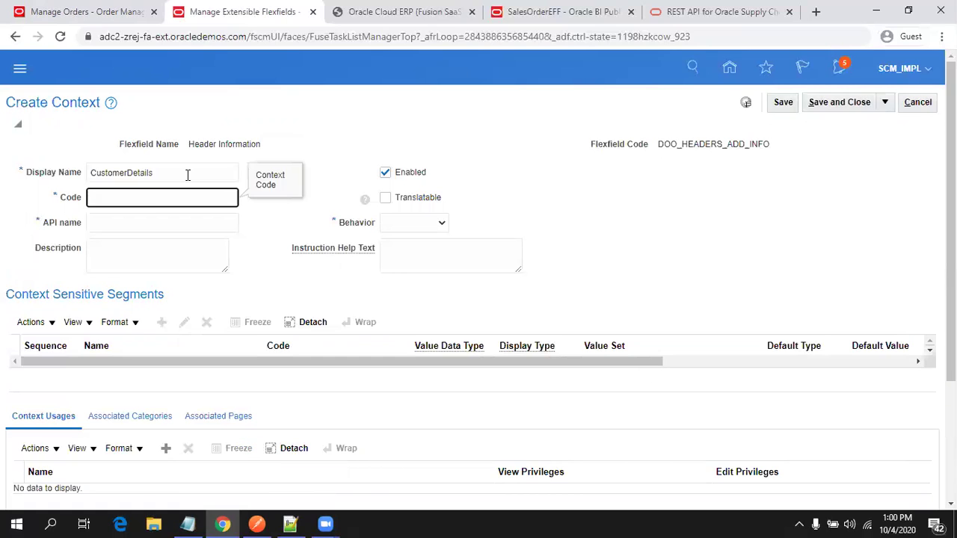
{"action": "key", "text": "Tab"}
{"action": "key", "text": "Tab"}
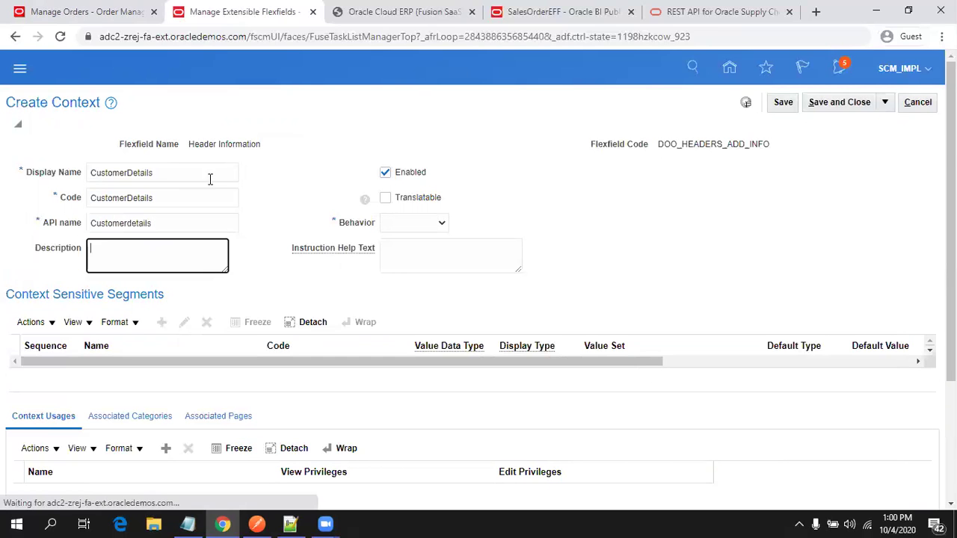
Add a context usage of Additional Header Information to the new context.
{"action": "scroll", "coordinate": [510, 246], "scroll_direction": "down", "scroll_amount": 2}
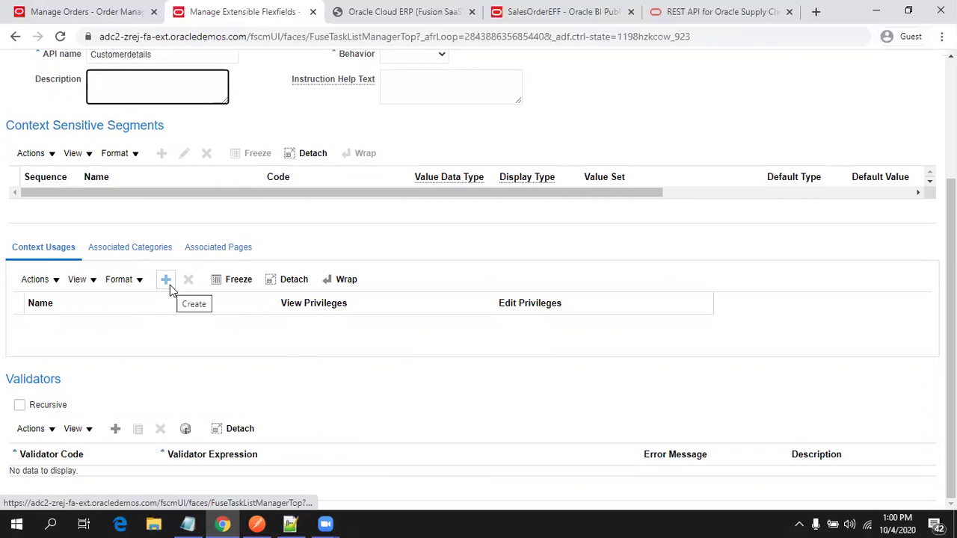
{"action": "left_click", "coordinate": [170, 285]}
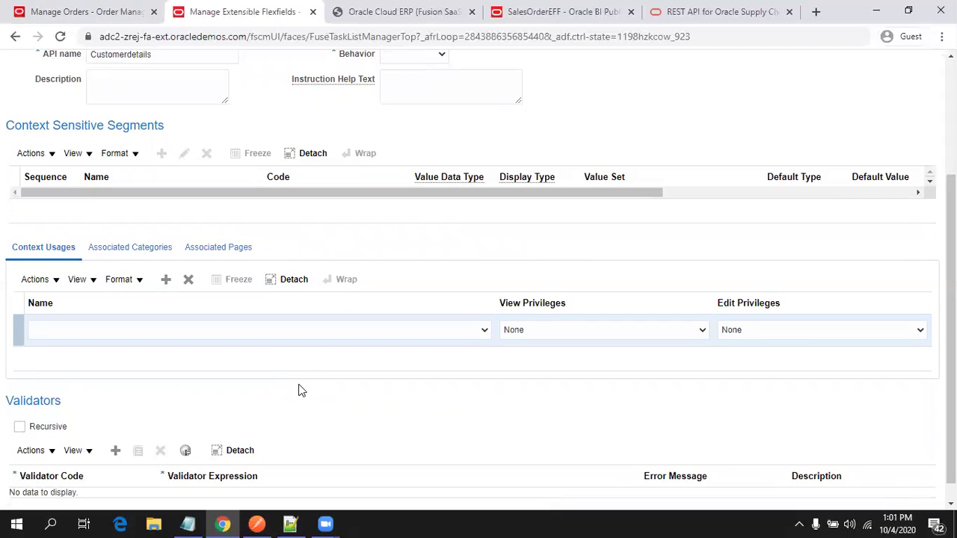
{"action": "left_click", "coordinate": [421, 337]}
{"action": "left_click", "coordinate": [410, 355]}
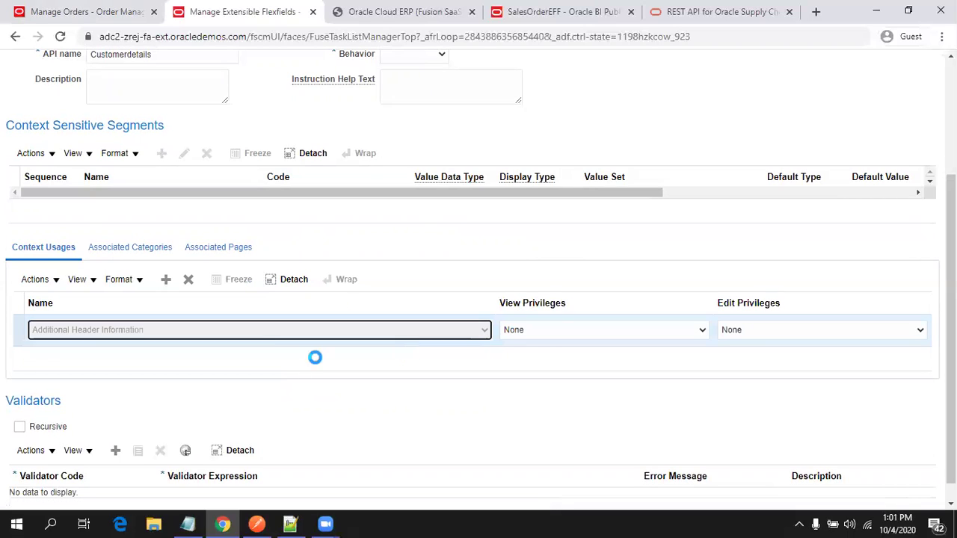
Set the context's behavior to Single Row and save the context.
{"action": "scroll", "coordinate": [778, 224], "scroll_direction": "up", "scroll_amount": 3}
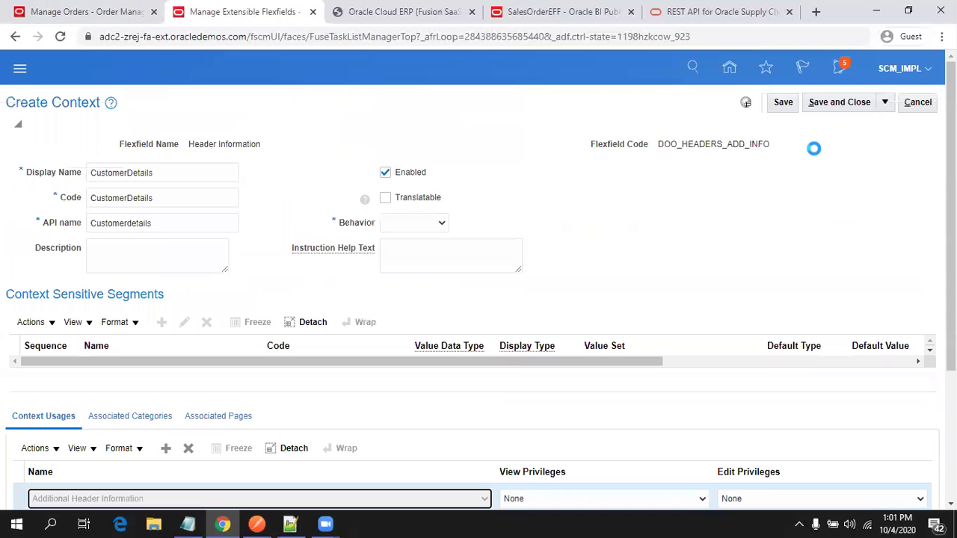
{"action": "left_click", "coordinate": [782, 108]}
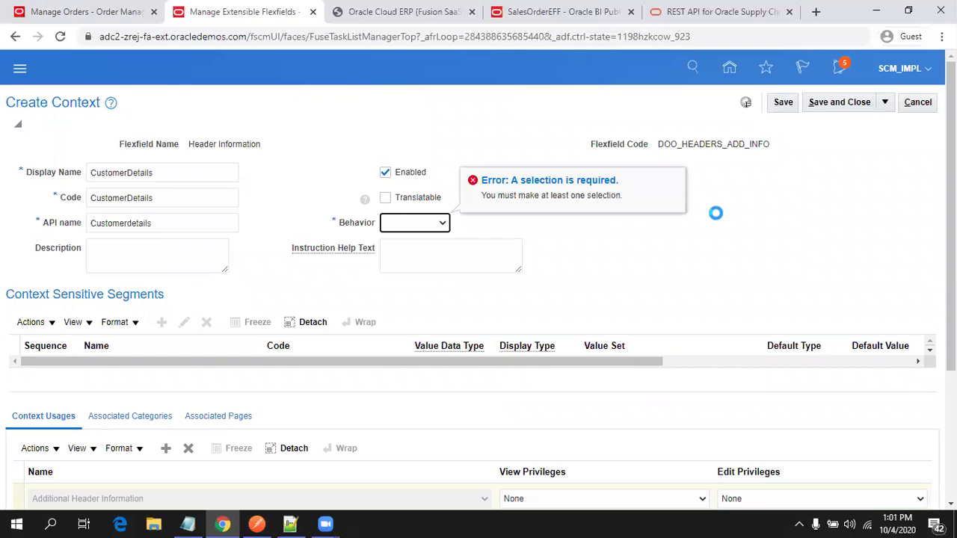
{"action": "left_click", "coordinate": [441, 228]}
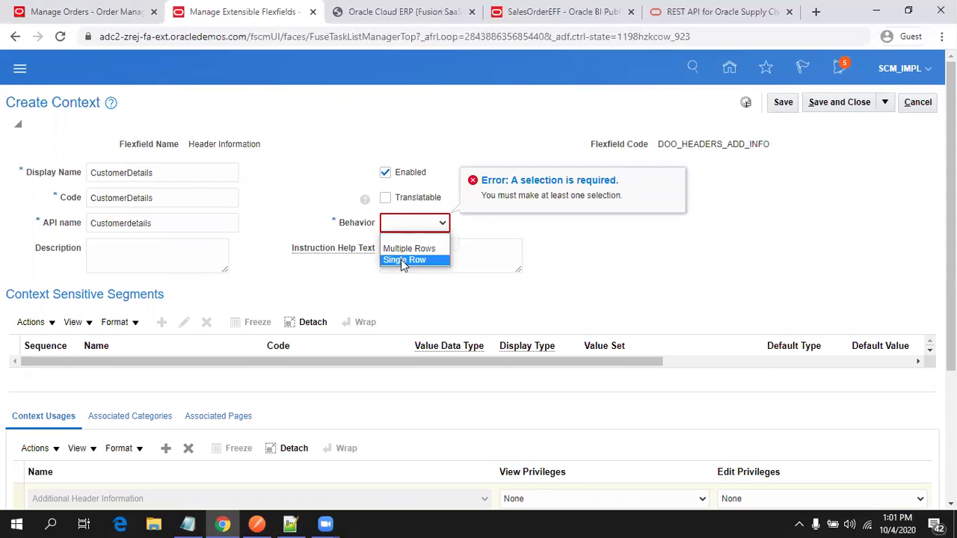
{"action": "left_click", "coordinate": [403, 259]}
{"action": "left_click", "coordinate": [782, 103]}
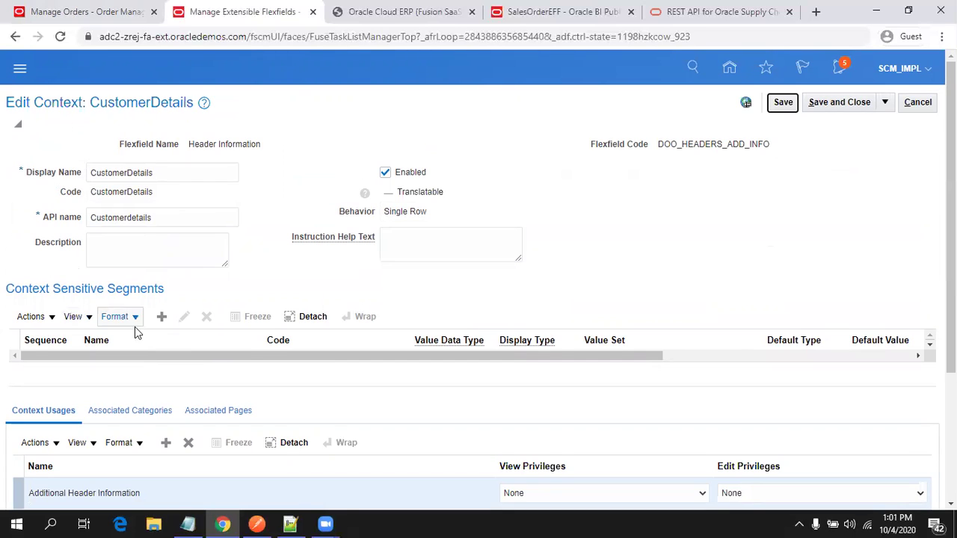
Create a context-sensitive segment in CustomerDetails with name TaxNo, code TaxNo and API name taxno.
{"action": "left_click", "coordinate": [159, 323]}
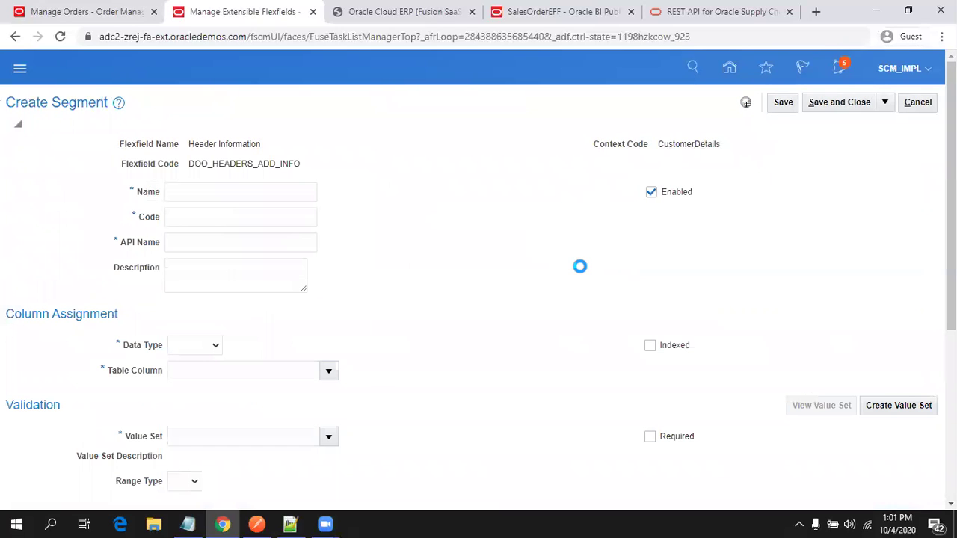
{"action": "left_click", "coordinate": [281, 193]}
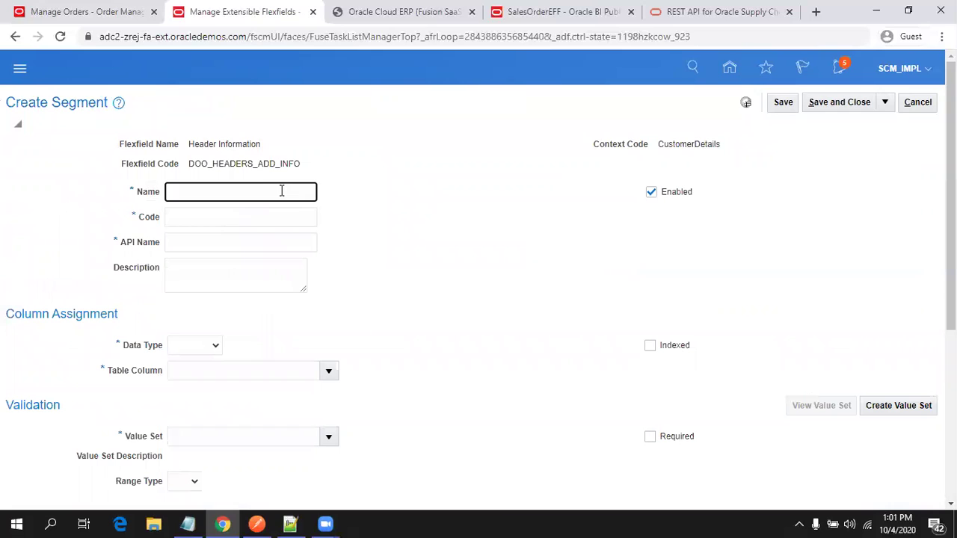
{"action": "type", "text": "Custo"}
{"action": "key", "text": "ctrl+a"}
{"action": "type", "text": "TaxNO"}
{"action": "key", "text": "Tab"}
{"action": "key", "text": "Tab"}
{"action": "key", "text": "Tab"}
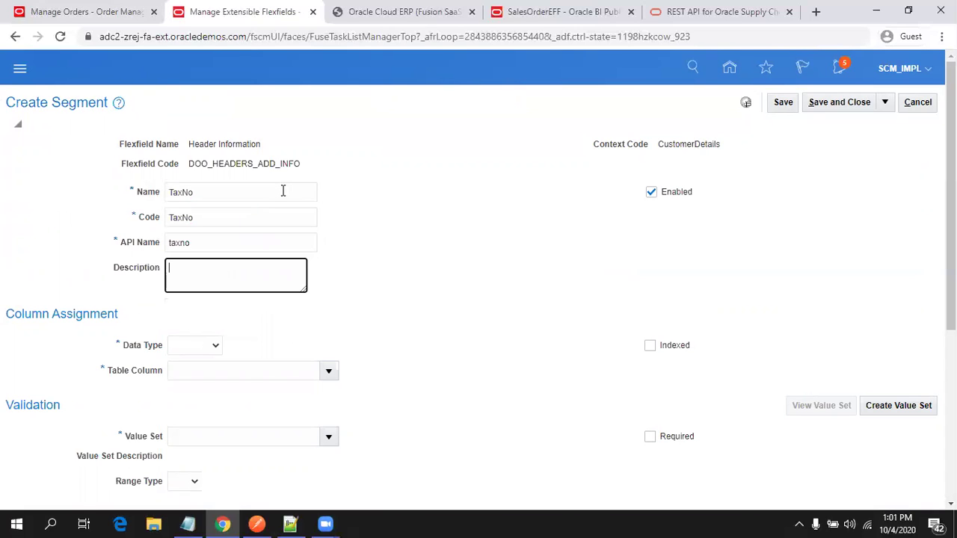
Set the segment's data type to Character and its value set to 30 Characters, and save and close the segment.
{"action": "left_click", "coordinate": [188, 346]}
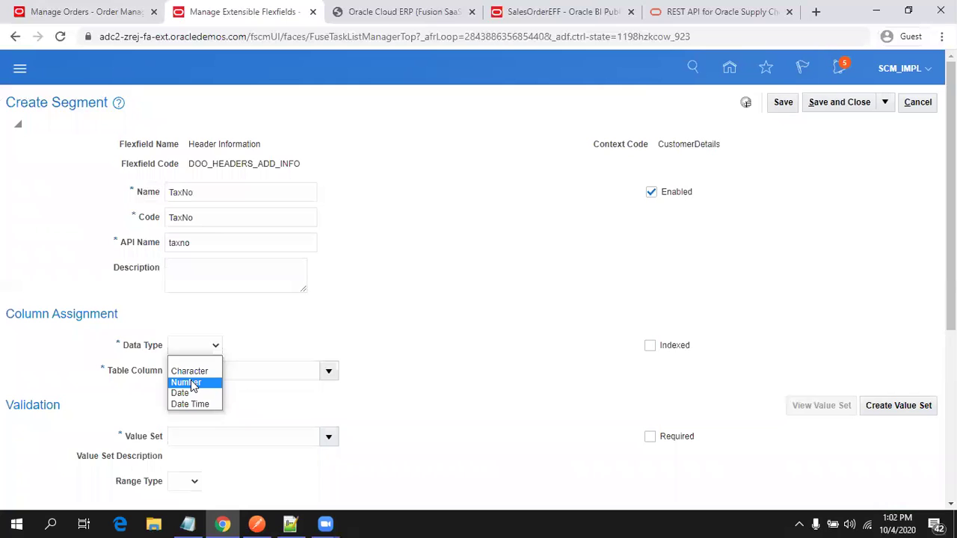
{"action": "left_click", "coordinate": [191, 373]}
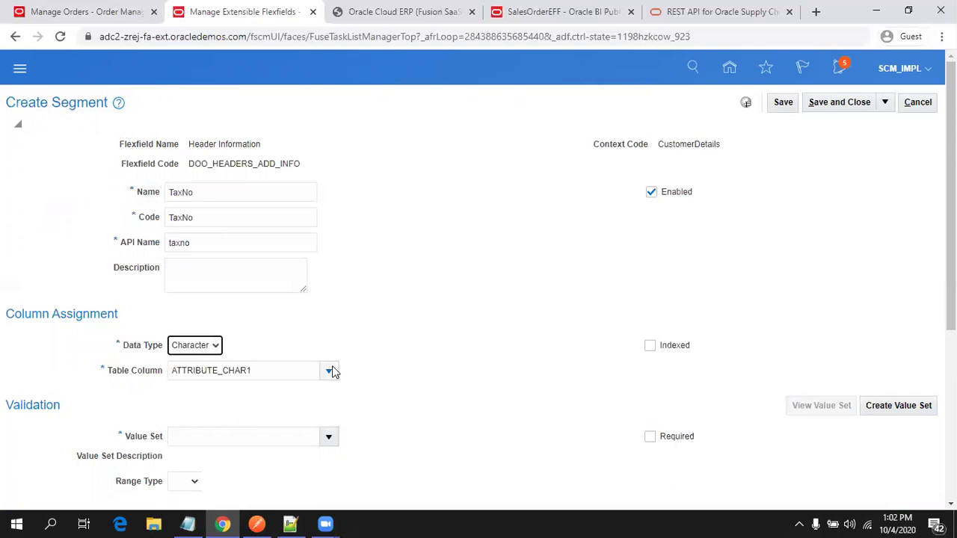
{"action": "scroll", "coordinate": [304, 310], "scroll_direction": "down", "scroll_amount": 2}
{"action": "left_click", "coordinate": [328, 297]}
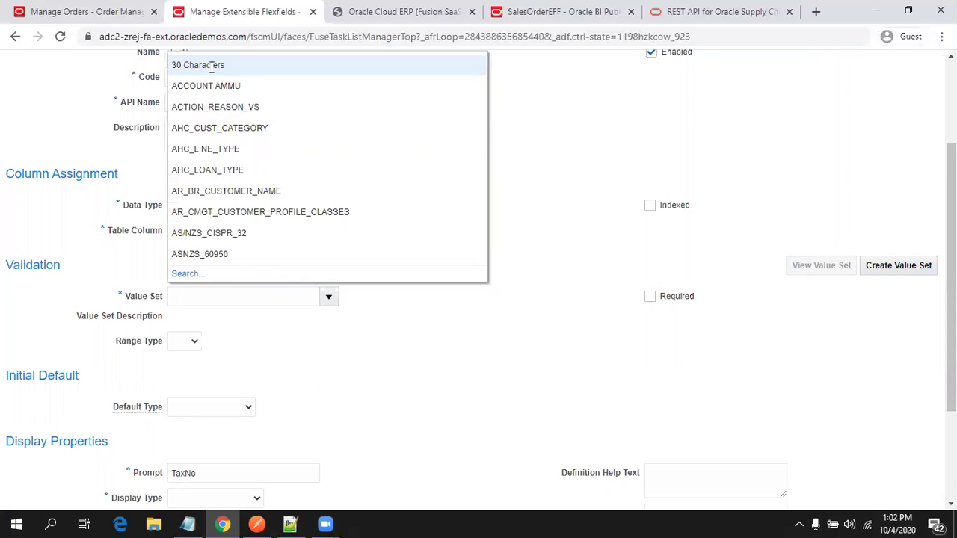
{"action": "left_click", "coordinate": [213, 65]}
{"action": "scroll", "coordinate": [225, 407], "scroll_direction": "down", "scroll_amount": 2}
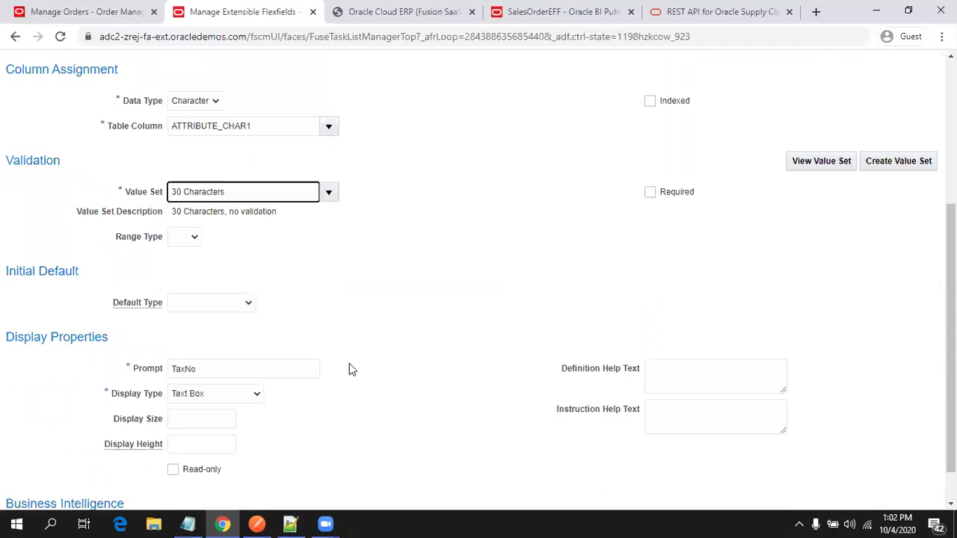
{"action": "scroll", "coordinate": [534, 321], "scroll_direction": "up", "scroll_amount": 4}
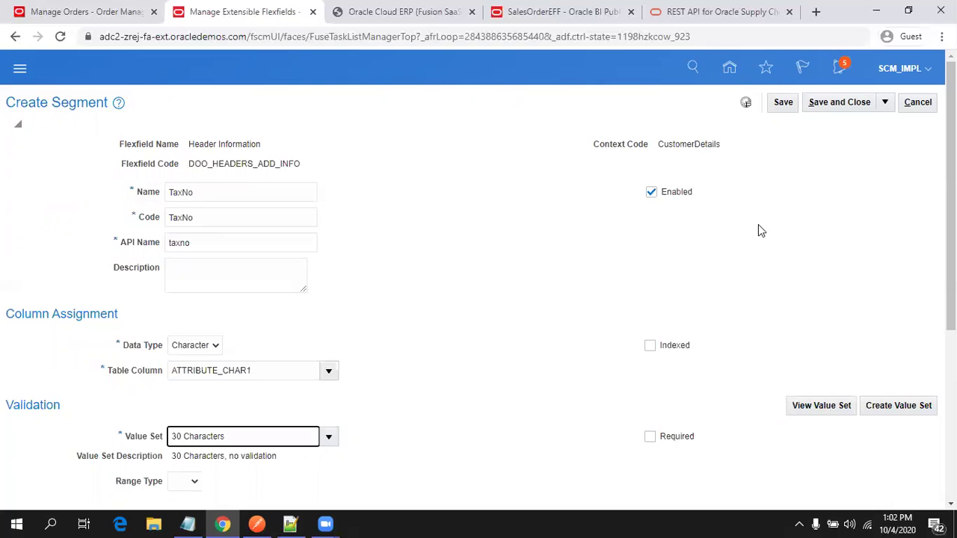
{"action": "left_click", "coordinate": [826, 104]}
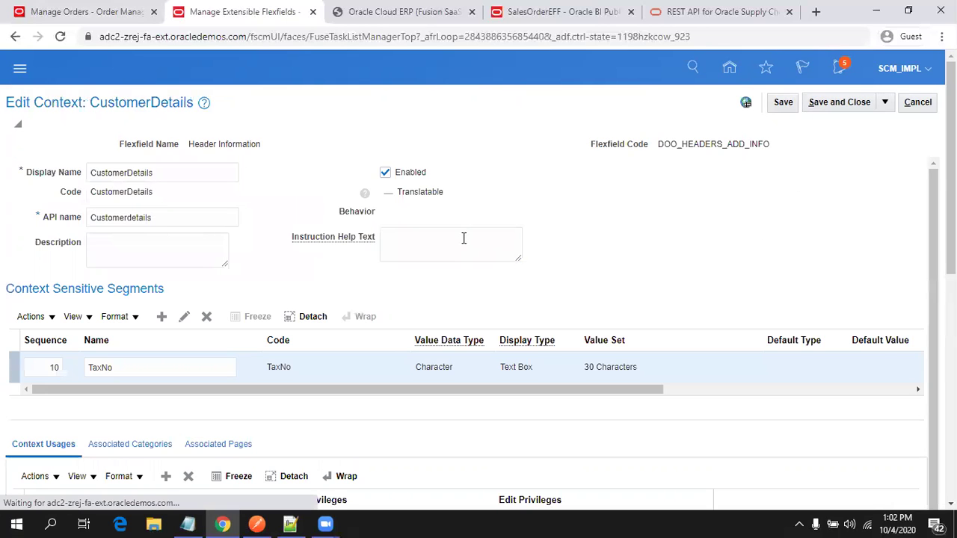
Check the CustomerDetails context's associated categories and pages, and save and close it to return to the Header Information flexfield.
{"action": "scroll", "coordinate": [527, 228], "scroll_direction": "down", "scroll_amount": 1}
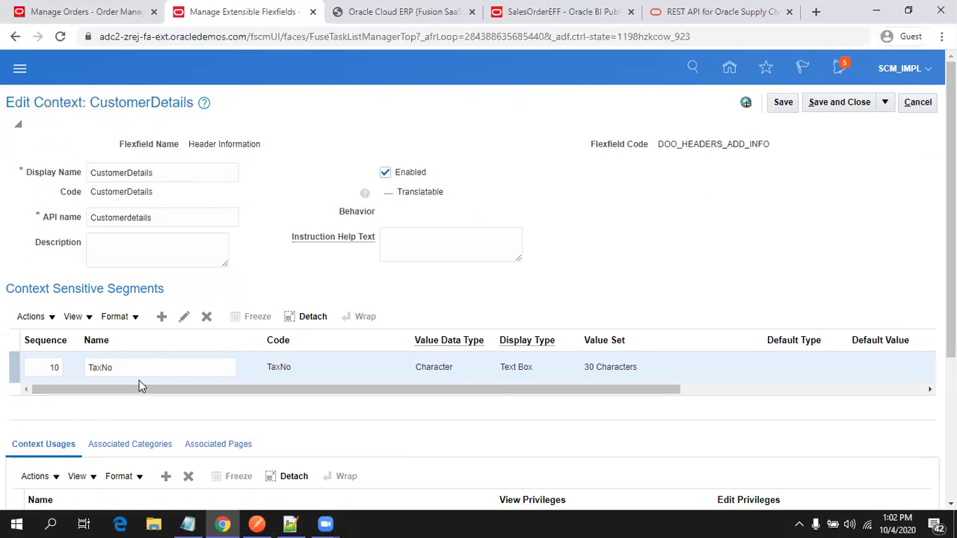
{"action": "scroll", "coordinate": [142, 404], "scroll_direction": "down", "scroll_amount": 2}
{"action": "scroll", "coordinate": [143, 419], "scroll_direction": "down", "scroll_amount": 1}
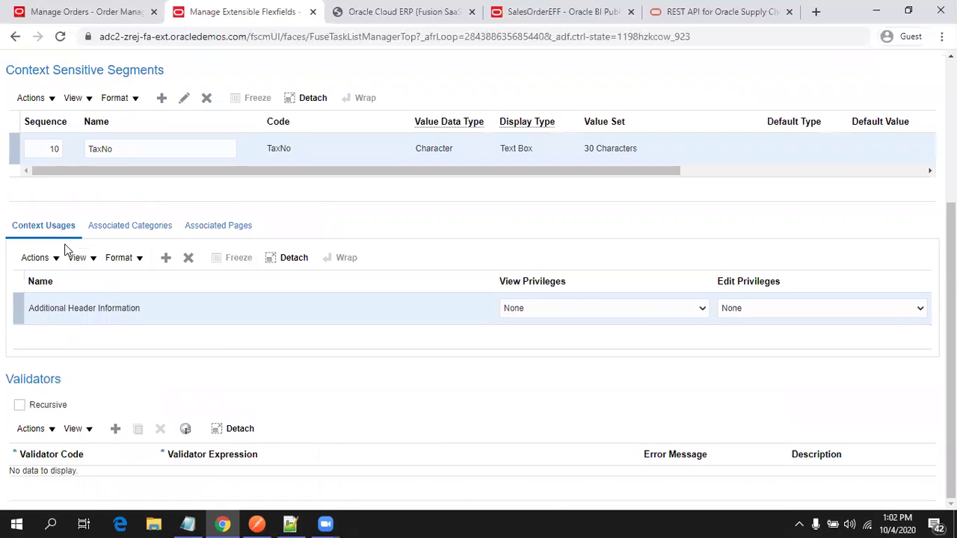
{"action": "left_click", "coordinate": [124, 236]}
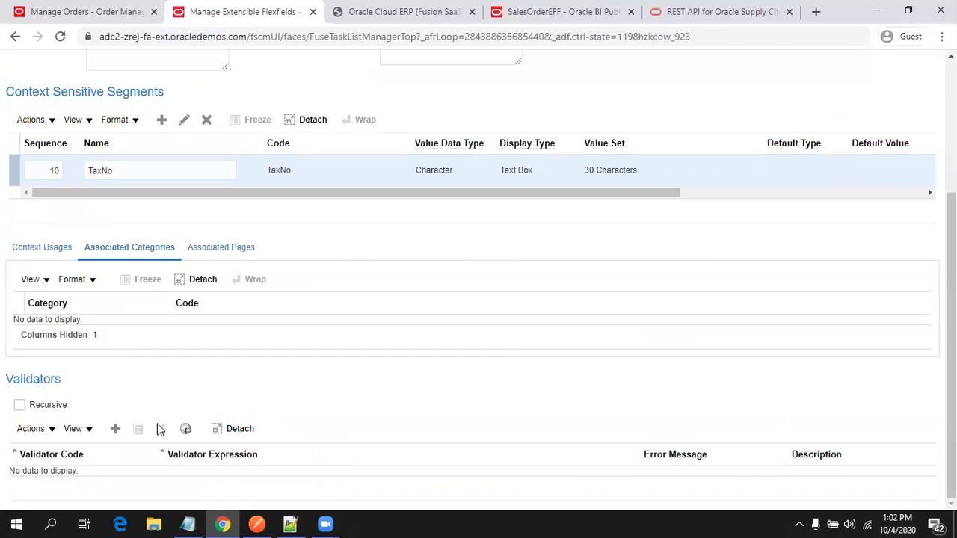
{"action": "left_click", "coordinate": [217, 249]}
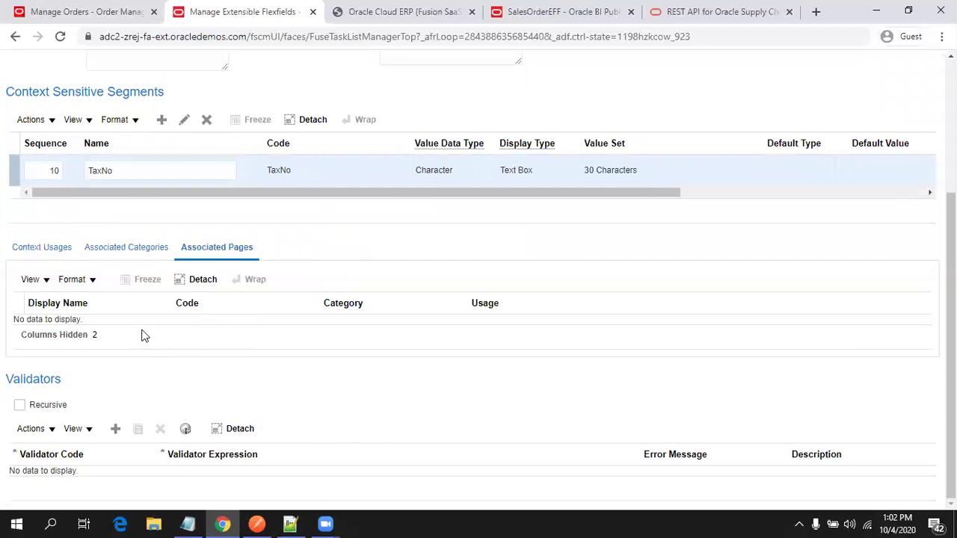
{"action": "scroll", "coordinate": [630, 277], "scroll_direction": "up", "scroll_amount": 3}
{"action": "left_click", "coordinate": [825, 107]}
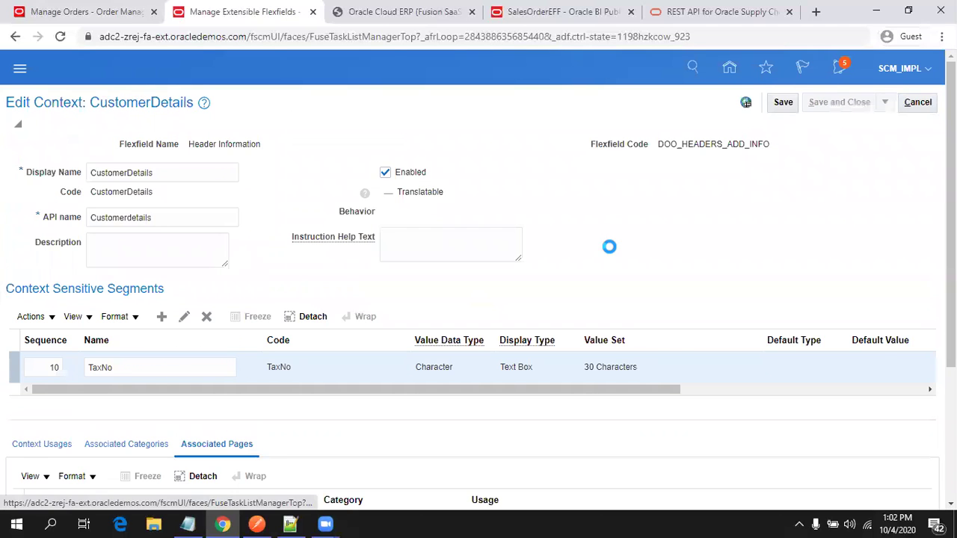
{"action": "scroll", "coordinate": [418, 418], "scroll_direction": "down", "scroll_amount": 1}
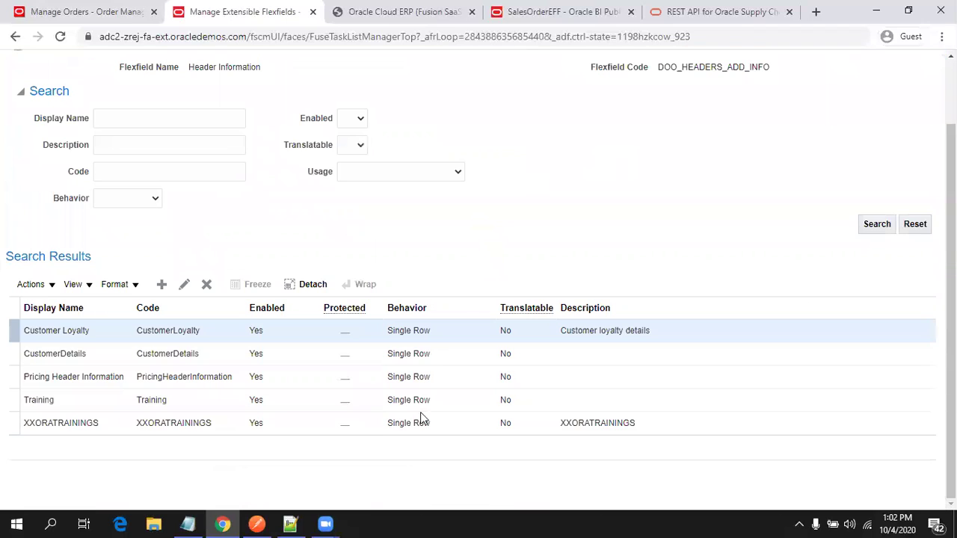
{"action": "scroll", "coordinate": [823, 122], "scroll_direction": "up", "scroll_amount": 1}
{"action": "left_click", "coordinate": [845, 104]}
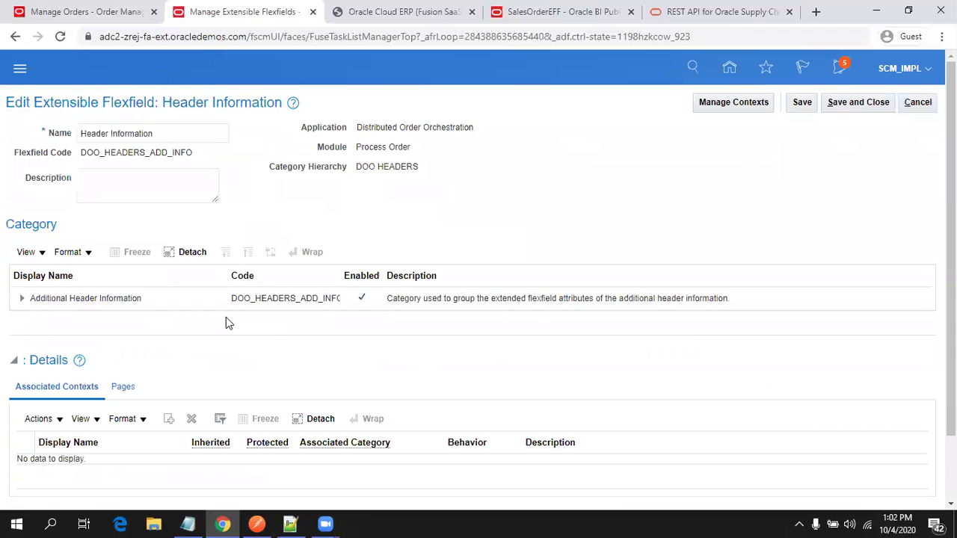
Add the CustomerDetails context to the associated contexts of the Additional Header Information category.
{"action": "left_click", "coordinate": [196, 299]}
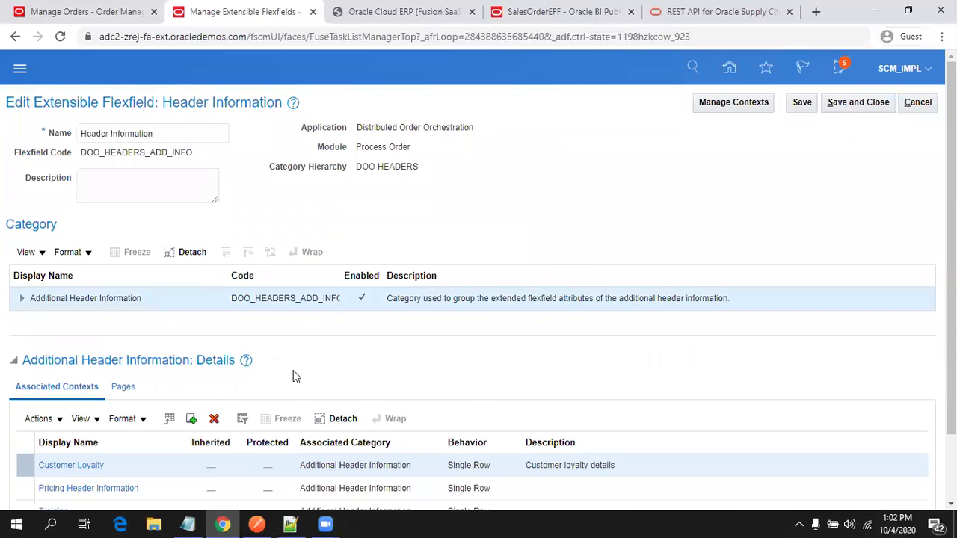
{"action": "scroll", "coordinate": [370, 374], "scroll_direction": "down", "scroll_amount": 1}
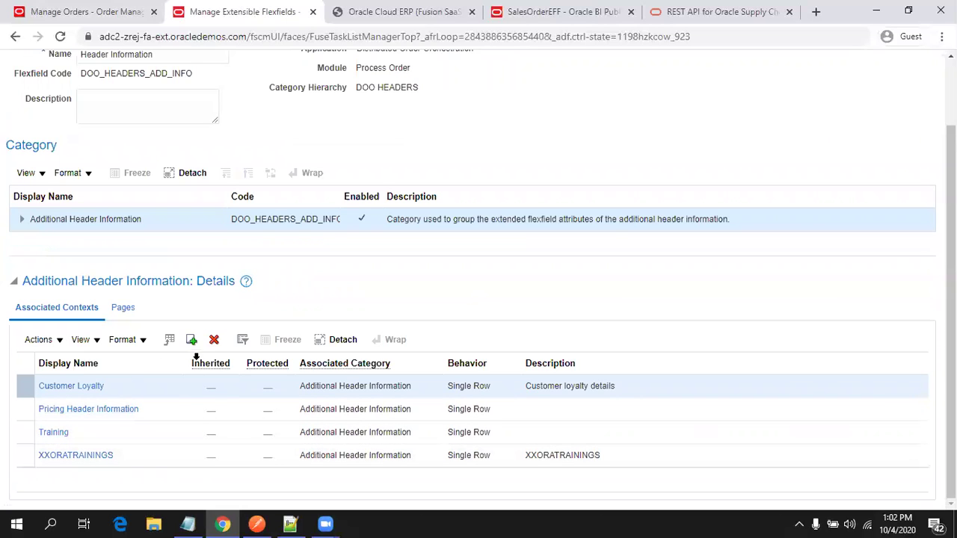
{"action": "left_click", "coordinate": [191, 340]}
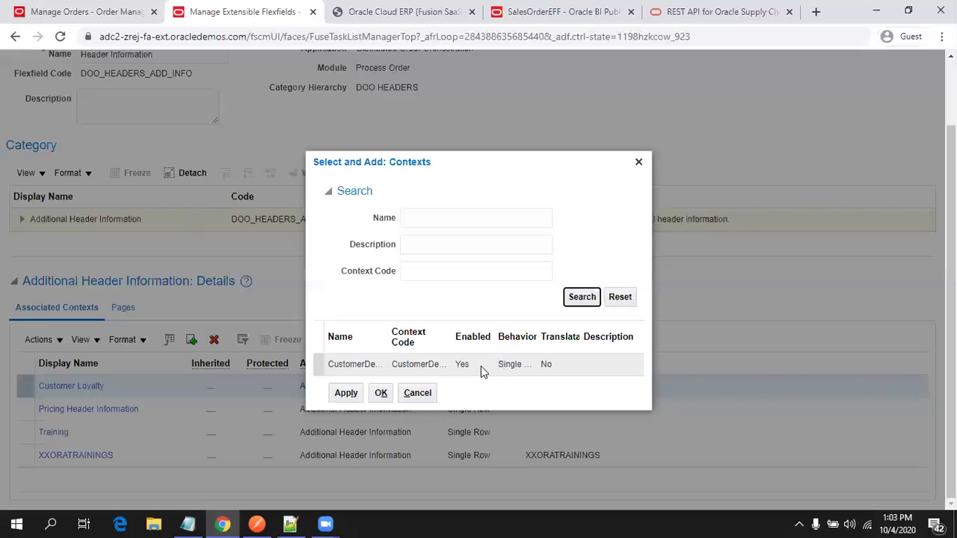
{"action": "left_click", "coordinate": [479, 365]}
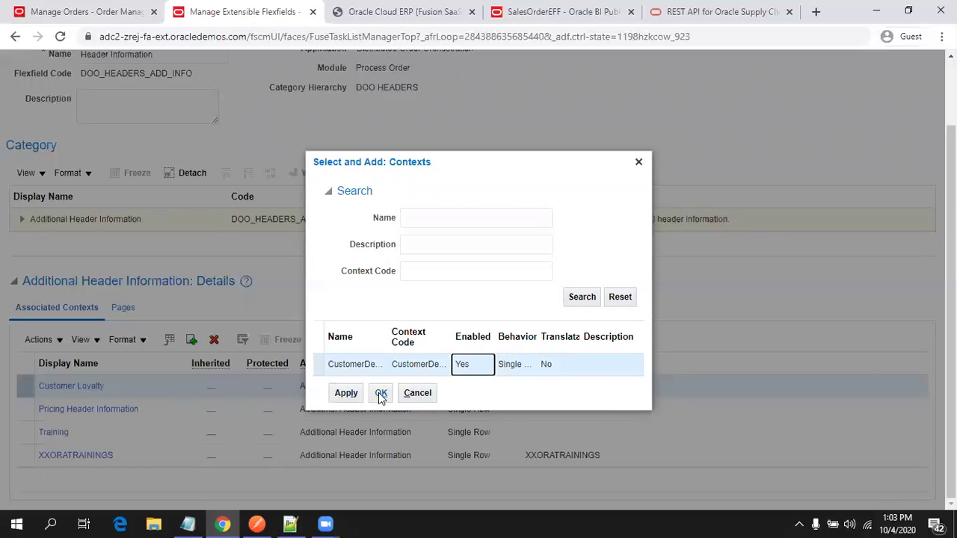
{"action": "left_click", "coordinate": [349, 394]}
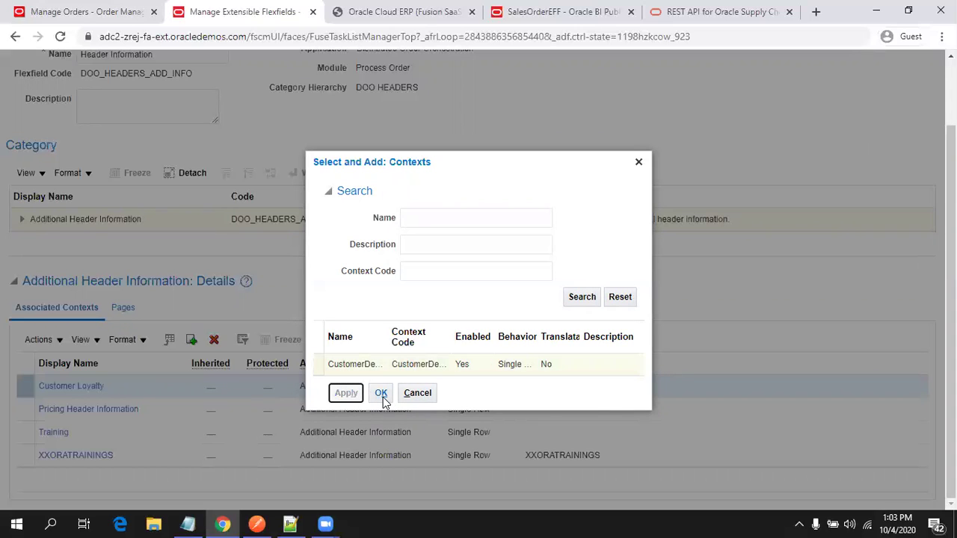
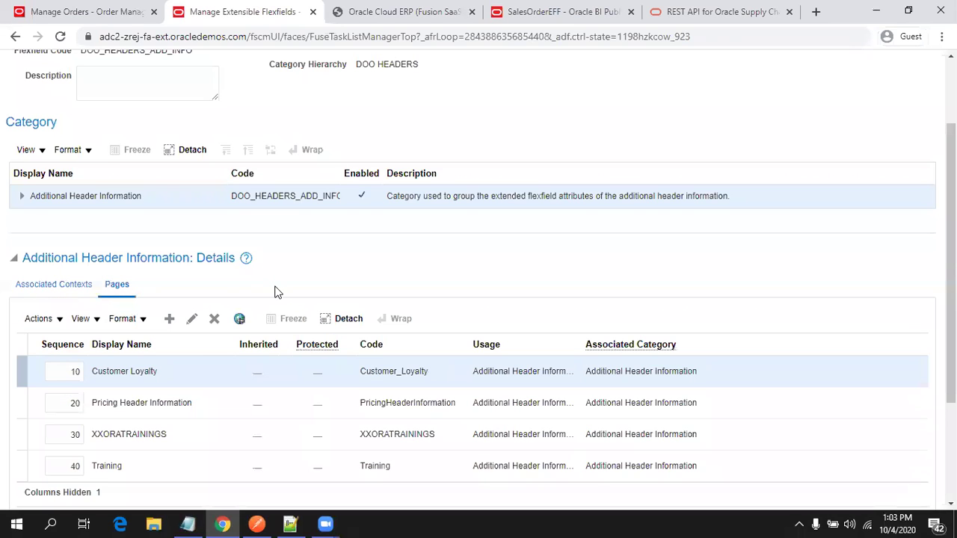
Create a page for the category with display name CustomerDetails, code CustomerDetails and usage Additional Header Information.
{"action": "left_click", "coordinate": [170, 322]}
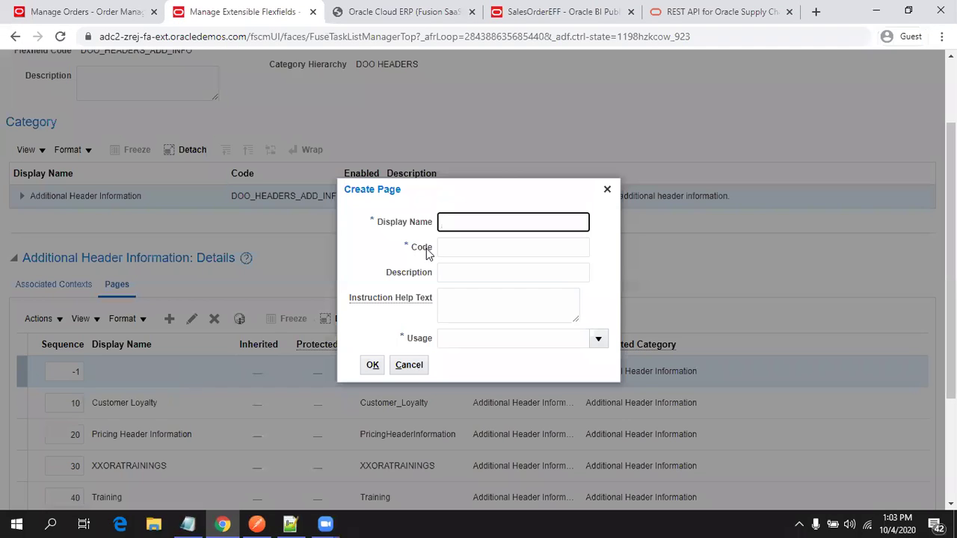
{"action": "type", "text": "CustomerDetails"}
{"action": "key", "text": "Tab"}
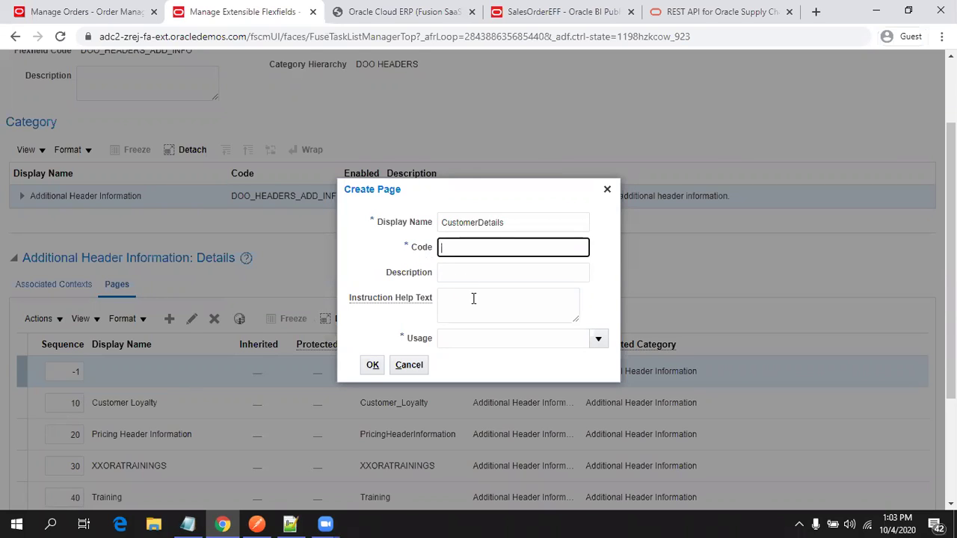
{"action": "left_click", "coordinate": [502, 299]}
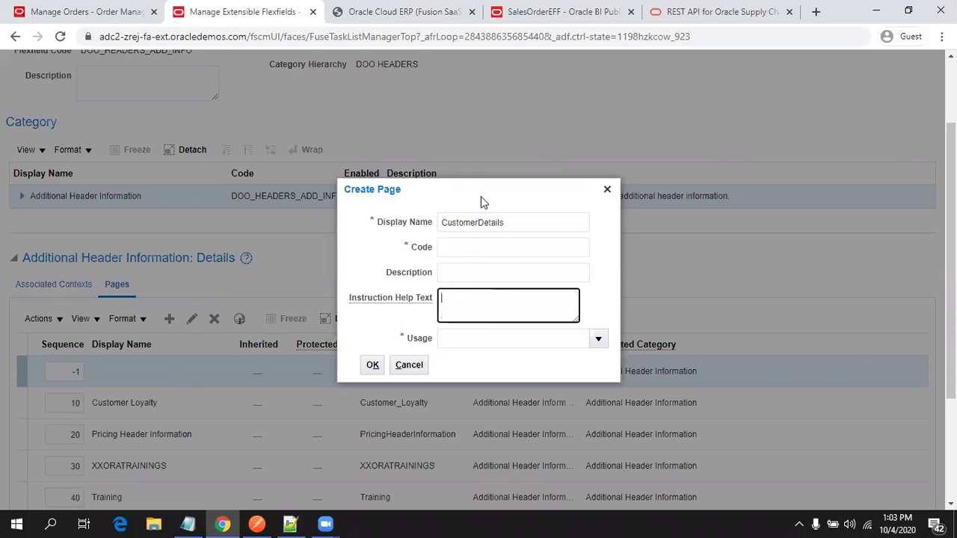
{"action": "left_click", "coordinate": [511, 241]}
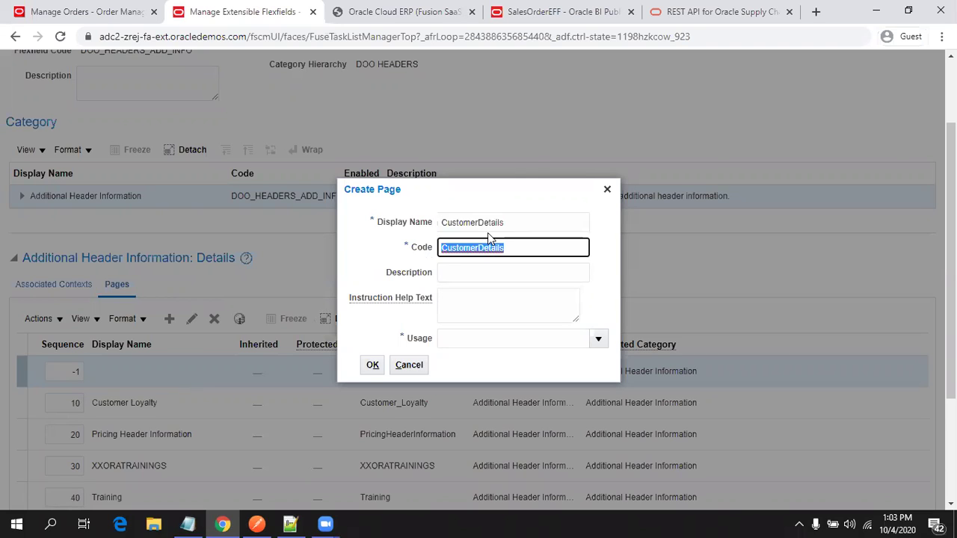
{"action": "left_click", "coordinate": [602, 342]}
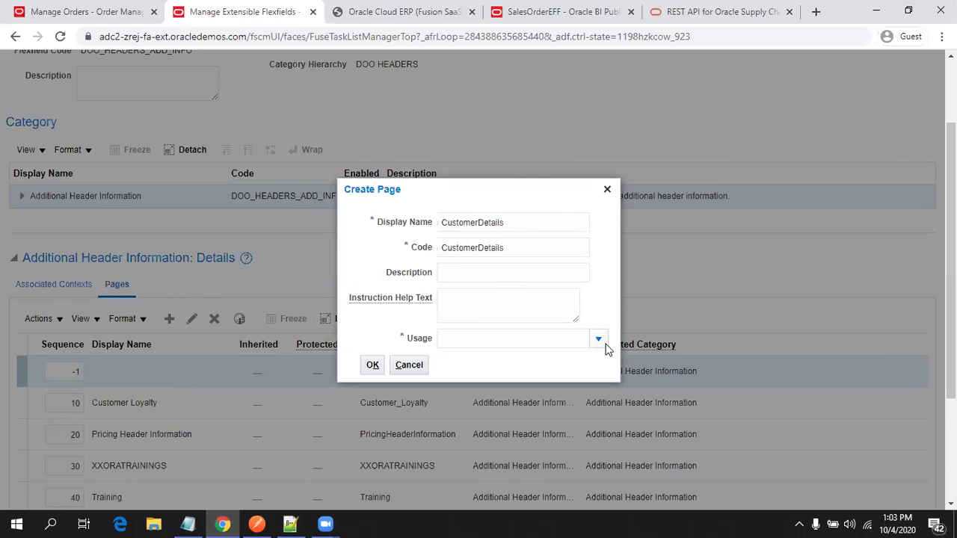
{"action": "left_click", "coordinate": [598, 341]}
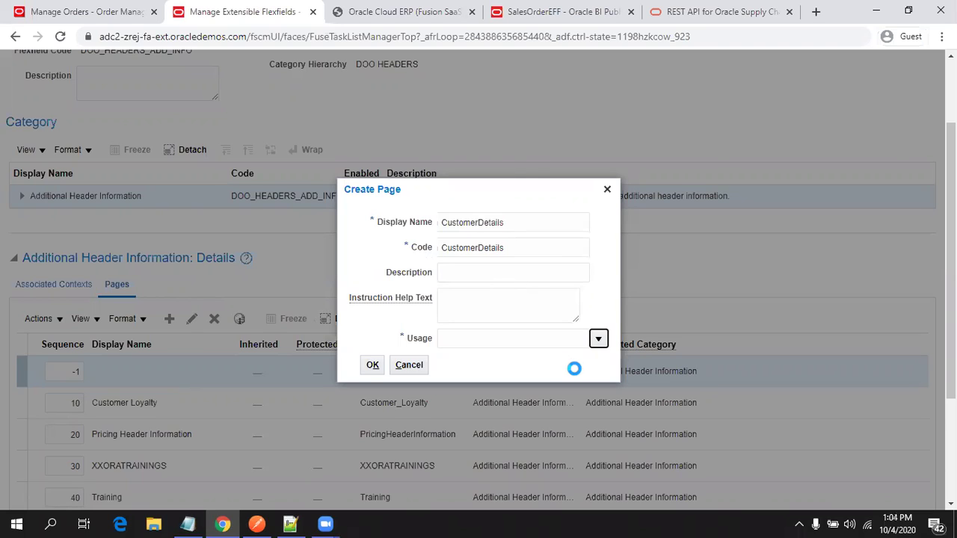
{"action": "left_click", "coordinate": [577, 376]}
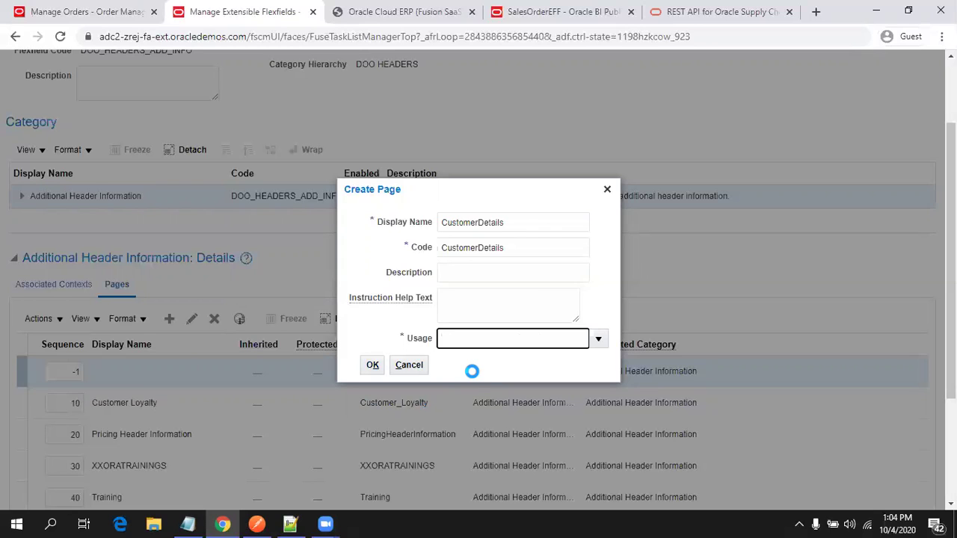
{"action": "left_click", "coordinate": [371, 366]}
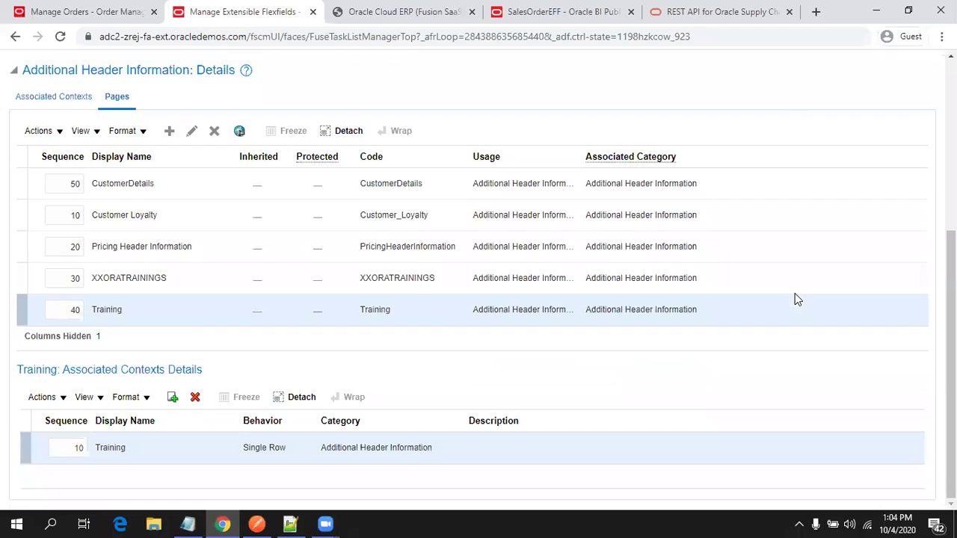
Save and close the Header Information flexfield and start its deployment.
{"action": "scroll", "coordinate": [794, 293], "scroll_direction": "up", "scroll_amount": 4}
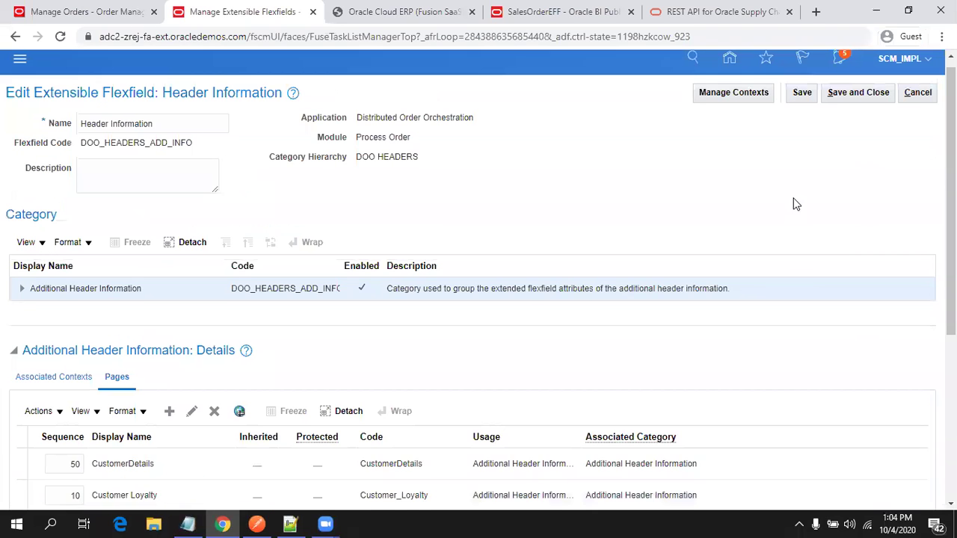
{"action": "left_click", "coordinate": [859, 106]}
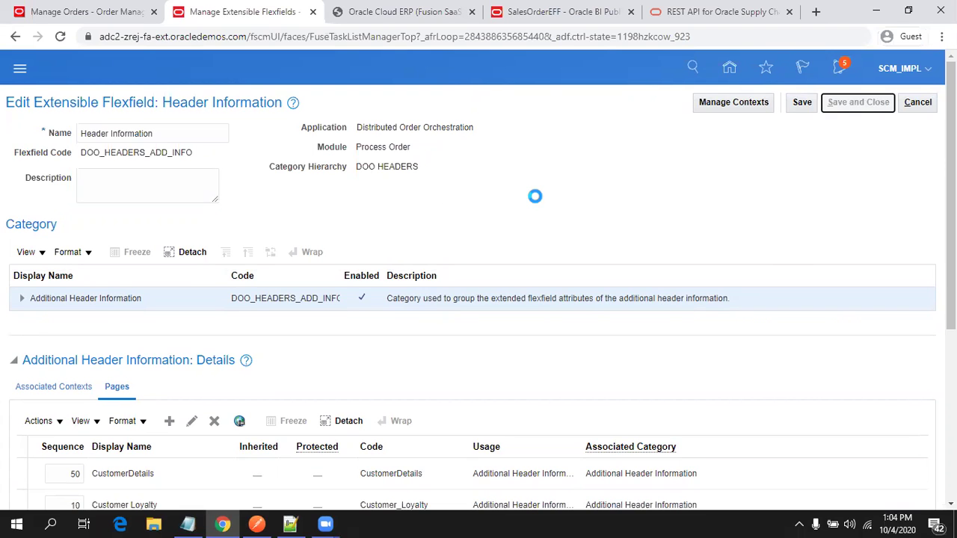
{"action": "scroll", "coordinate": [535, 196], "scroll_direction": "down", "scroll_amount": 3}
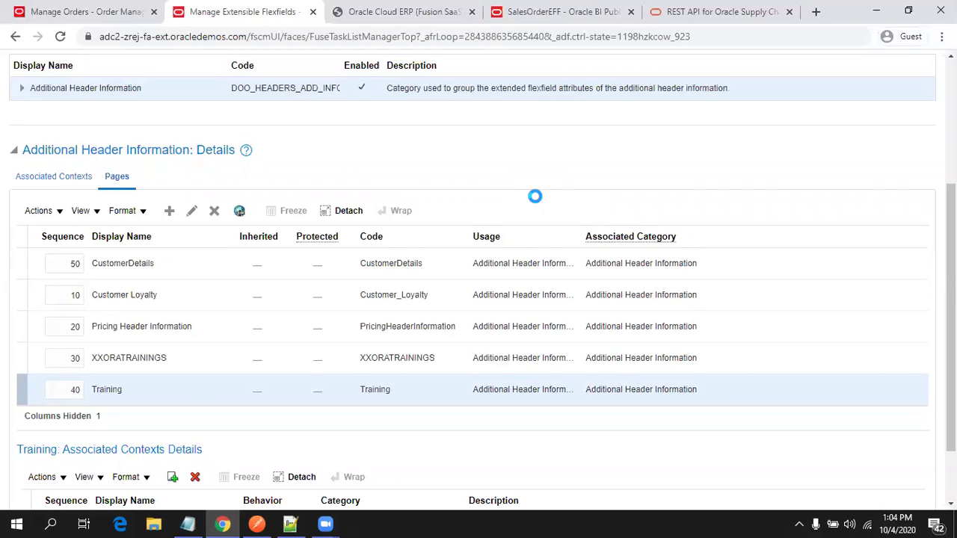
{"action": "scroll", "coordinate": [535, 196], "scroll_direction": "up", "scroll_amount": 3}
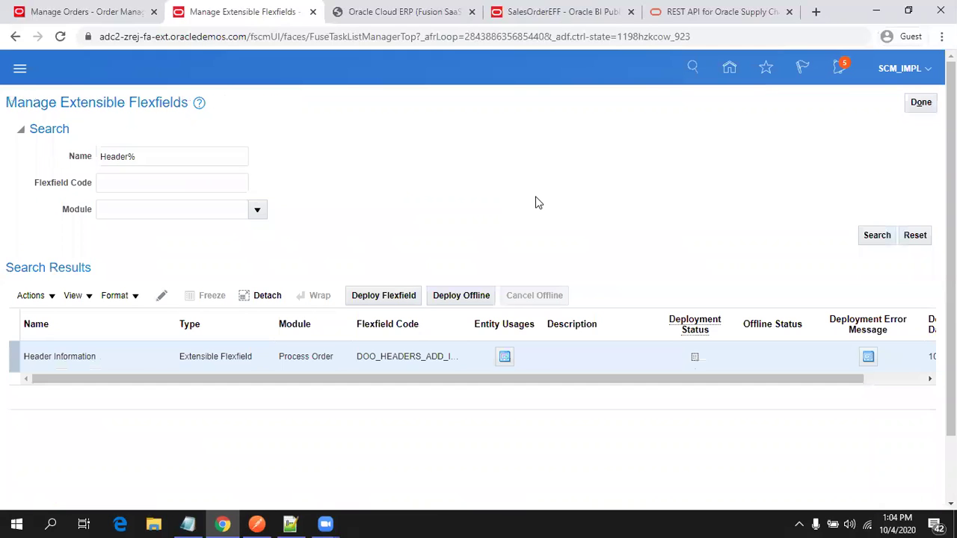
{"action": "left_click", "coordinate": [393, 299]}
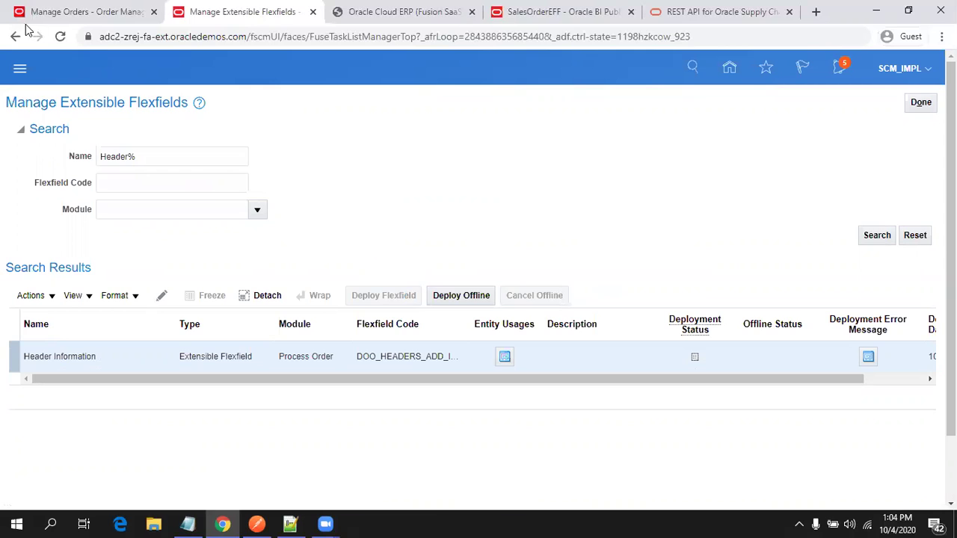
Open the draft sales order for editing and close the Header Information flexfield's deployment confirmation.
{"action": "left_click", "coordinate": [66, 15]}
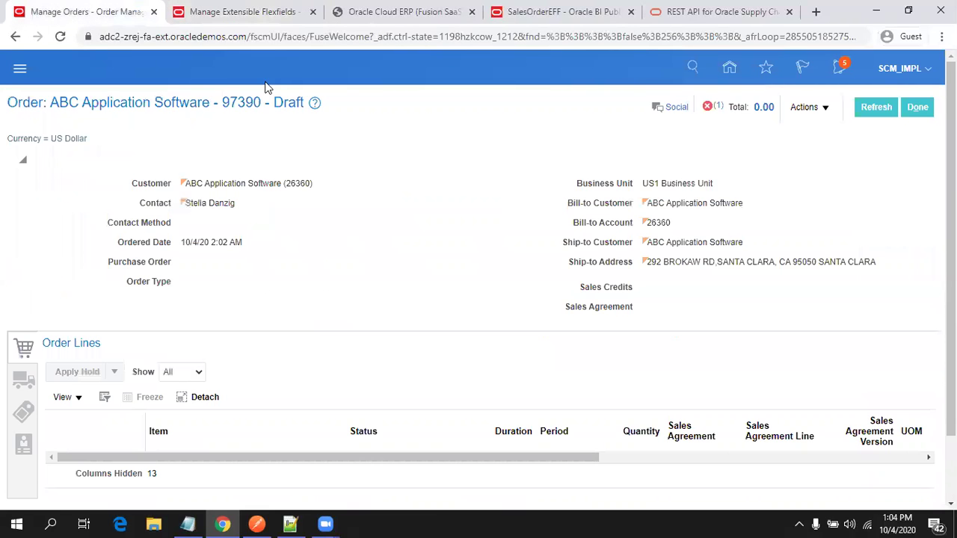
{"action": "left_click", "coordinate": [798, 110]}
{"action": "left_click", "coordinate": [229, 12]}
{"action": "mouse_move", "coordinate": [461, 253]}
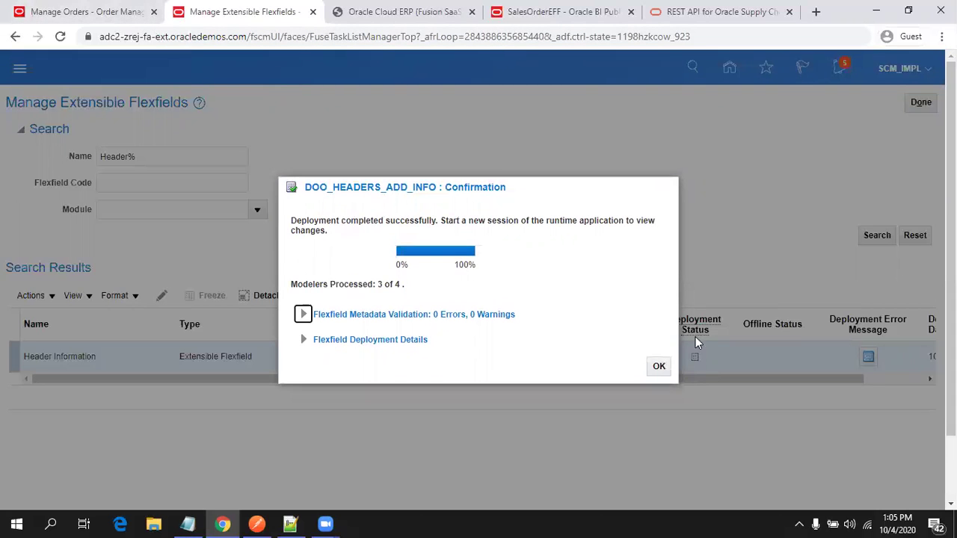
{"action": "key", "text": "Return"}
Reload the draft sales order and check the CustomerDetails and Training pages in its additional header information.
{"action": "left_click", "coordinate": [71, 12]}
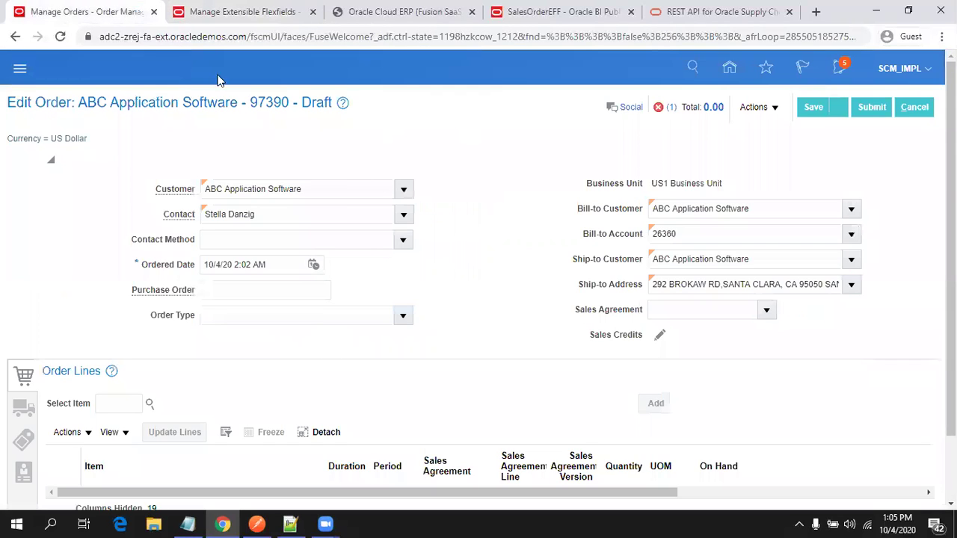
{"action": "left_click", "coordinate": [60, 36]}
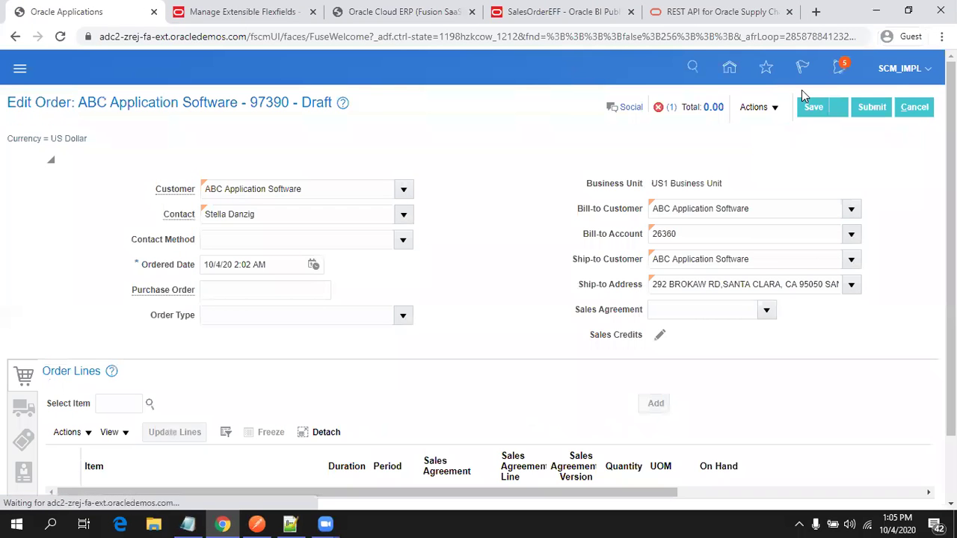
{"action": "left_click", "coordinate": [774, 110]}
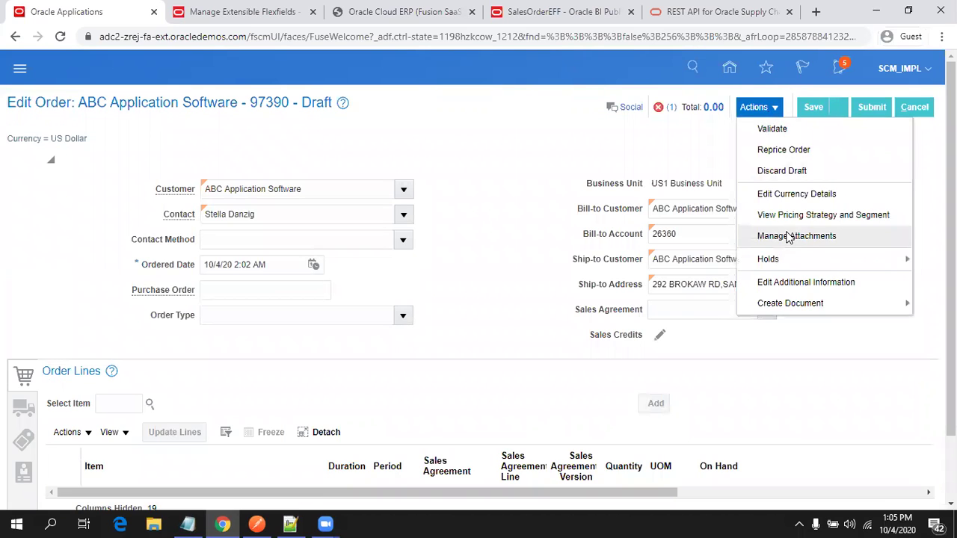
{"action": "left_click", "coordinate": [785, 282]}
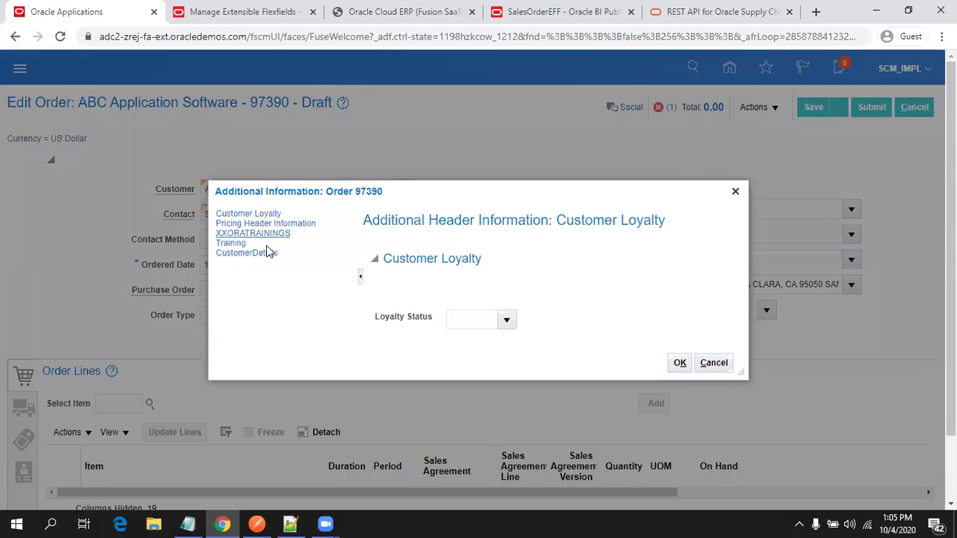
{"action": "left_click", "coordinate": [260, 254]}
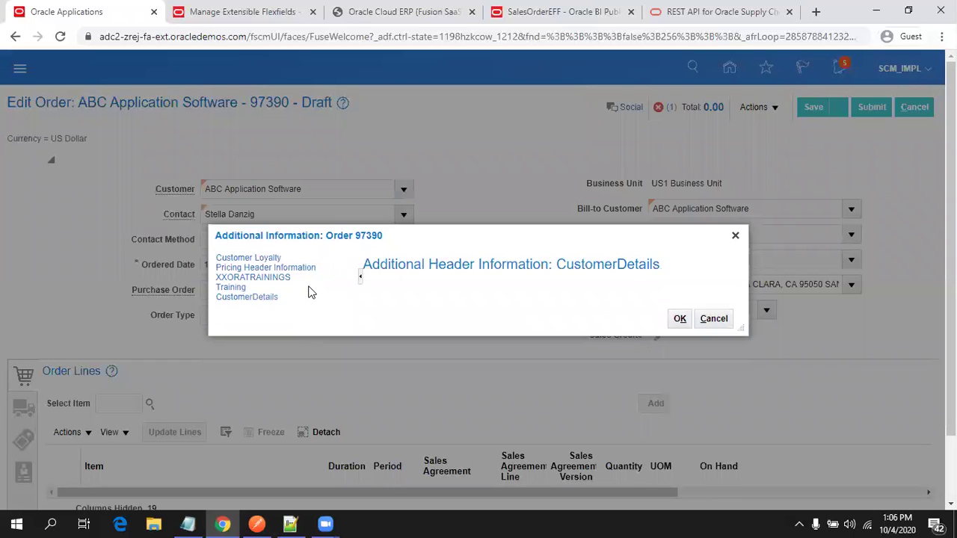
{"action": "left_click", "coordinate": [230, 288]}
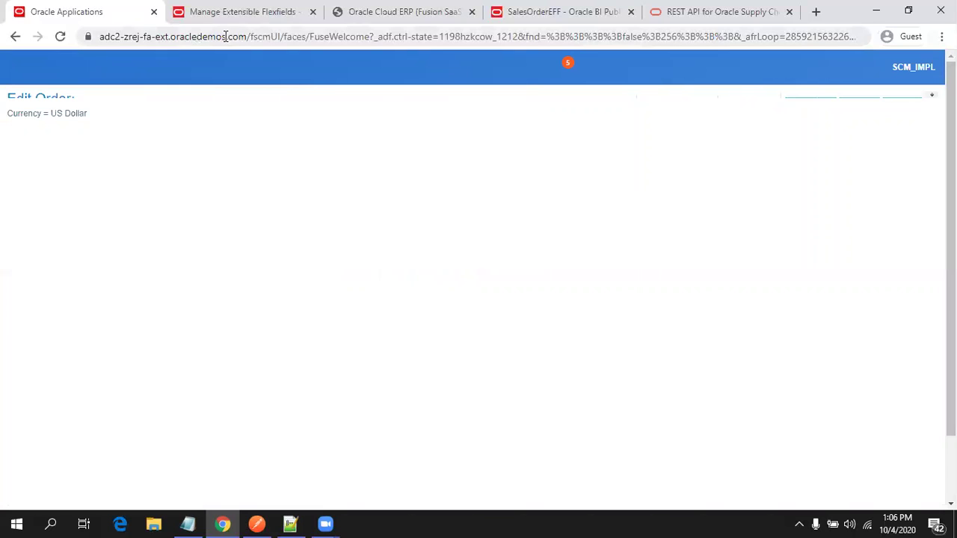
{"action": "left_click_drag", "start_coordinate": [247, 36], "coordinate": [3, 9]}
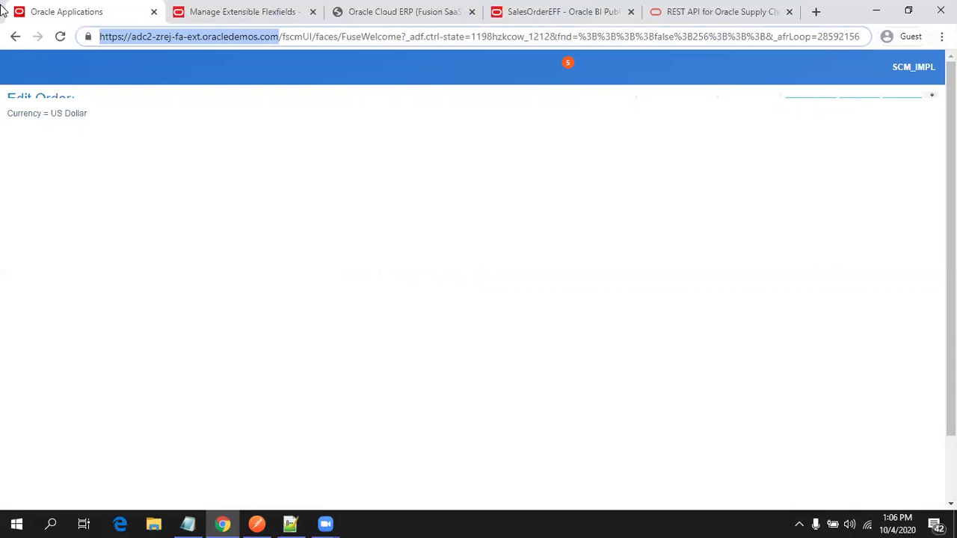
{"action": "key", "text": "shift+End"}
{"action": "key", "text": "Delete"}
{"action": "key", "text": "Return"}
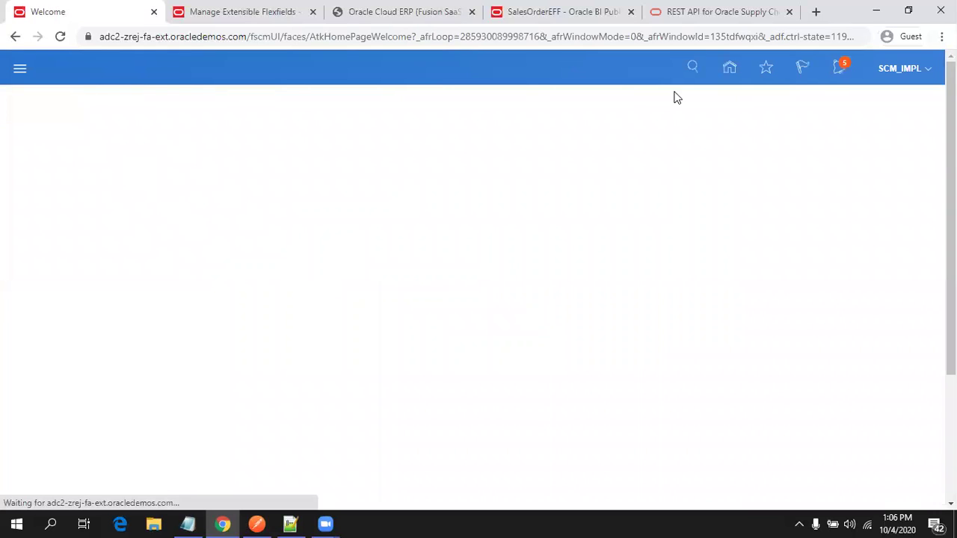
Switch to Notepad++ and examine the additionalInformation block in SalesOrderHeaderWithoutLines_HeaderDFF.json.
{"action": "left_click", "coordinate": [290, 523]}
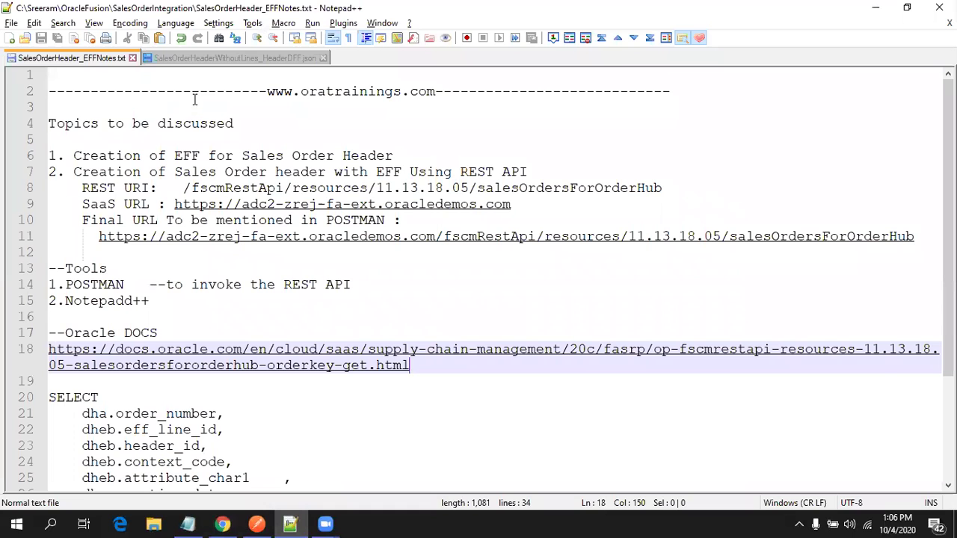
{"action": "left_click", "coordinate": [208, 58]}
{"action": "scroll", "coordinate": [243, 235], "scroll_direction": "down", "scroll_amount": 1}
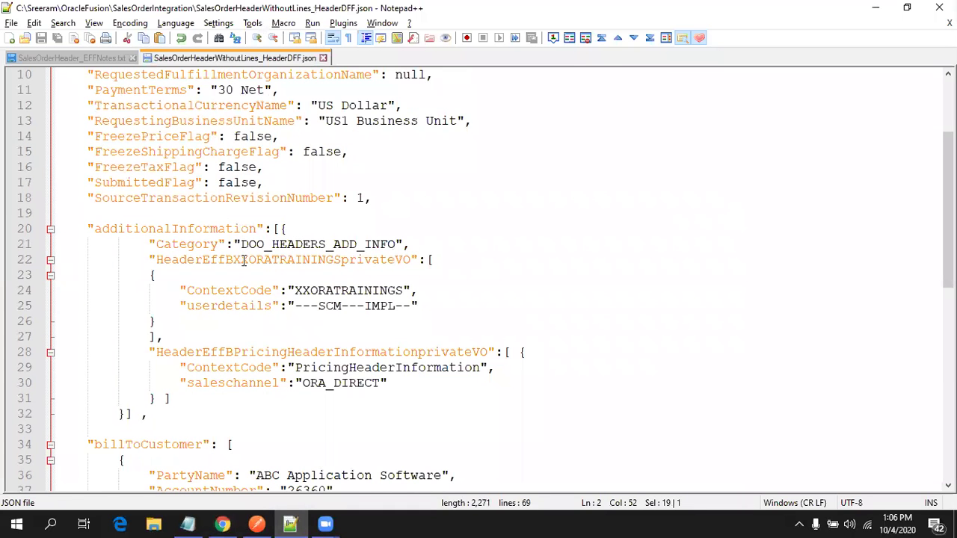
{"action": "scroll", "coordinate": [190, 275], "scroll_direction": "up", "scroll_amount": 3}
{"action": "scroll", "coordinate": [86, 179], "scroll_direction": "down", "scroll_amount": 6}
{"action": "scroll", "coordinate": [97, 232], "scroll_direction": "up", "scroll_amount": 3}
{"action": "left_click_drag", "start_coordinate": [123, 336], "coordinate": [127, 323]}
{"action": "left_click_drag", "start_coordinate": [153, 414], "coordinate": [56, 231]}
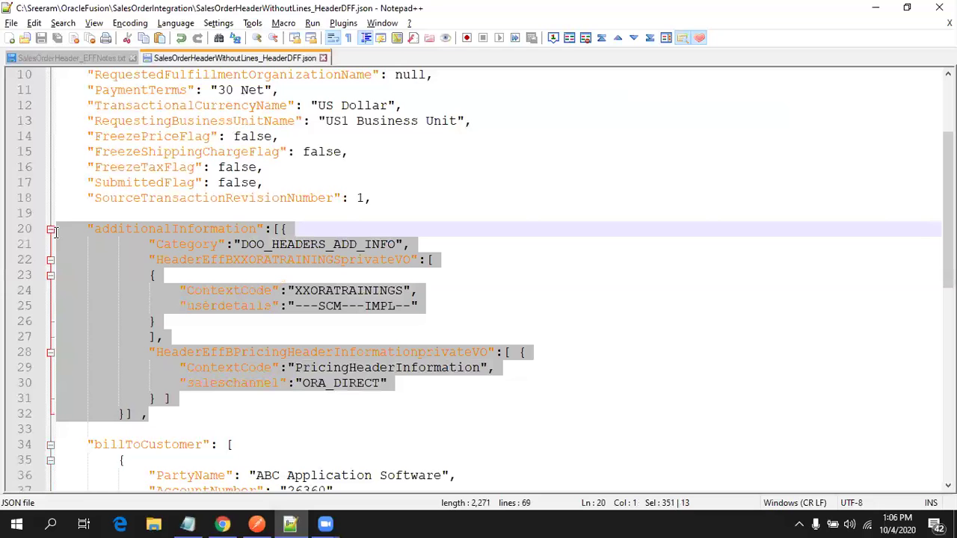
{"action": "left_click", "coordinate": [485, 222]}
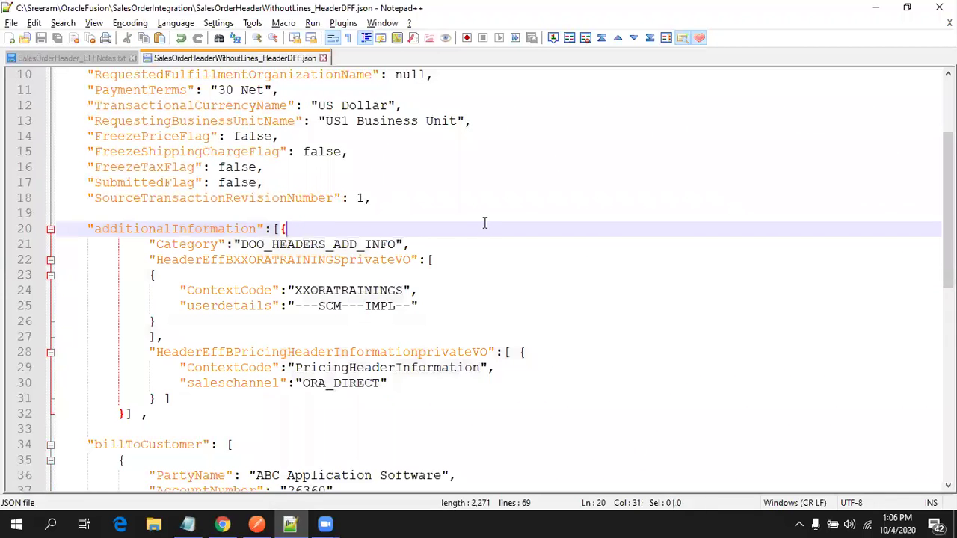
Examine the DOO_HEADERS_ADD_INFO category and the ContextCode and userdetails attributes of the XXORATRAININGS context.
{"action": "scroll", "coordinate": [484, 222], "scroll_direction": "up", "scroll_amount": 1}
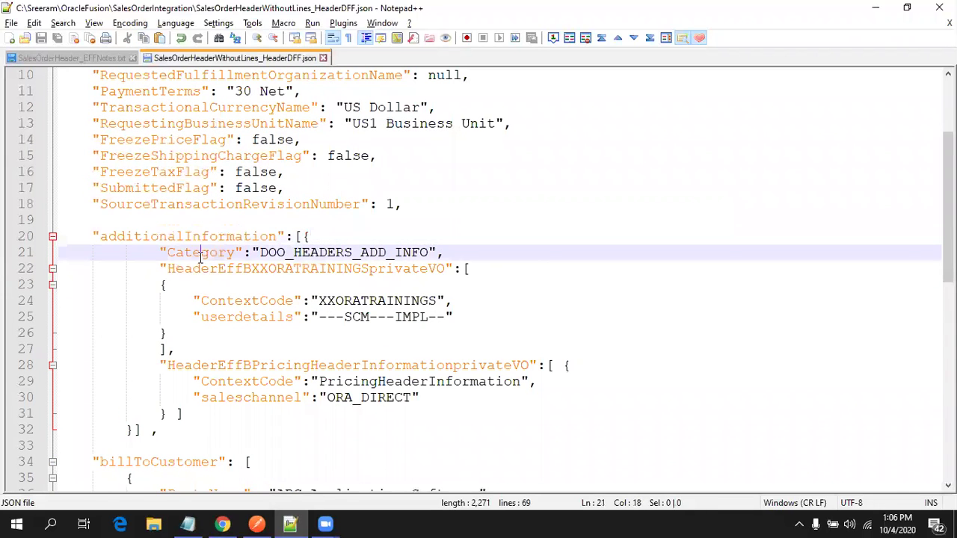
{"action": "double_click", "coordinate": [200, 252]}
{"action": "scroll", "coordinate": [361, 204], "scroll_direction": "down", "scroll_amount": 1}
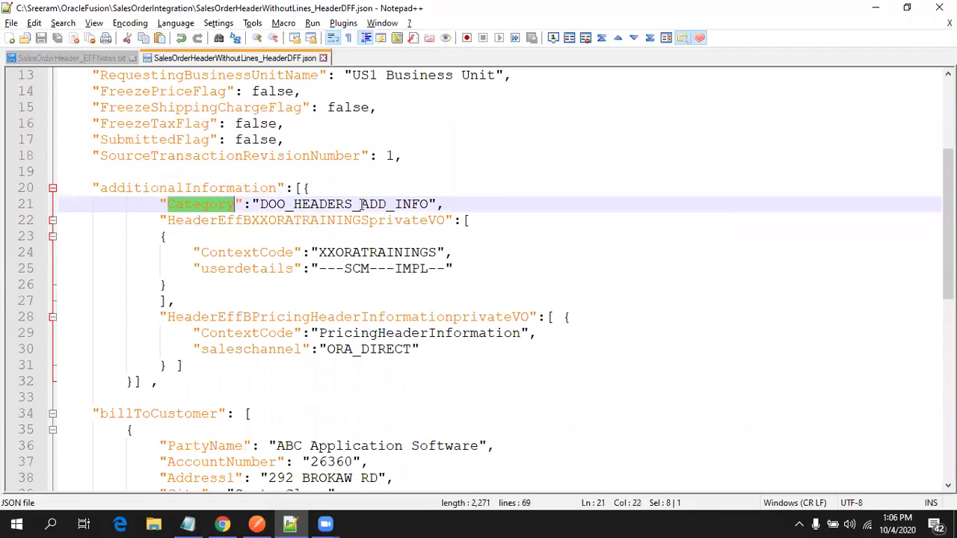
{"action": "double_click", "coordinate": [333, 204]}
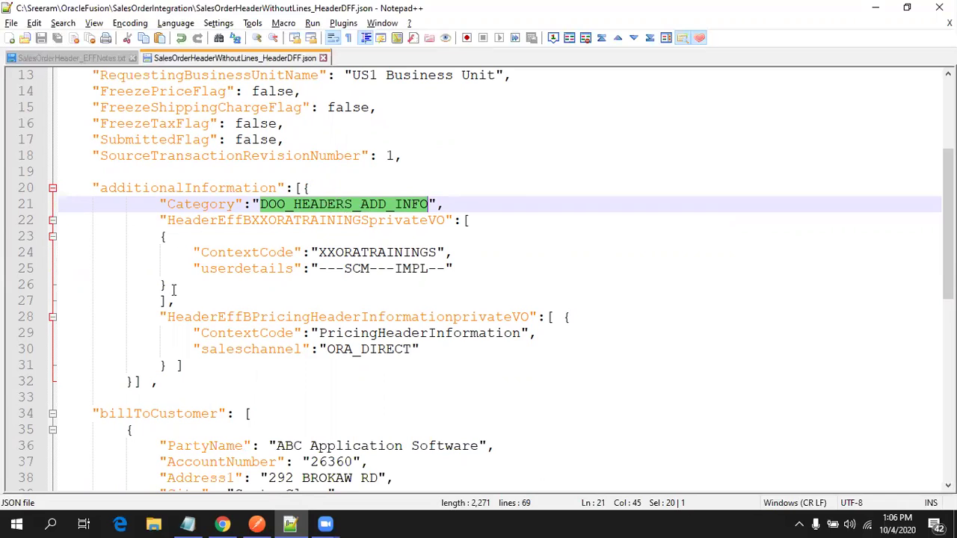
{"action": "left_click", "coordinate": [252, 253]}
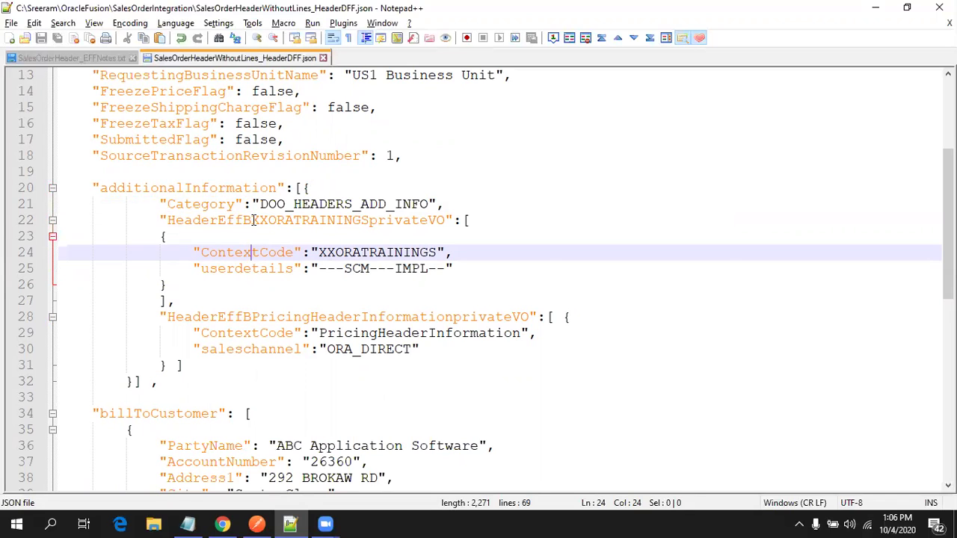
{"action": "left_click", "coordinate": [231, 271]}
{"action": "double_click", "coordinate": [250, 272]}
{"action": "left_click", "coordinate": [182, 263]}
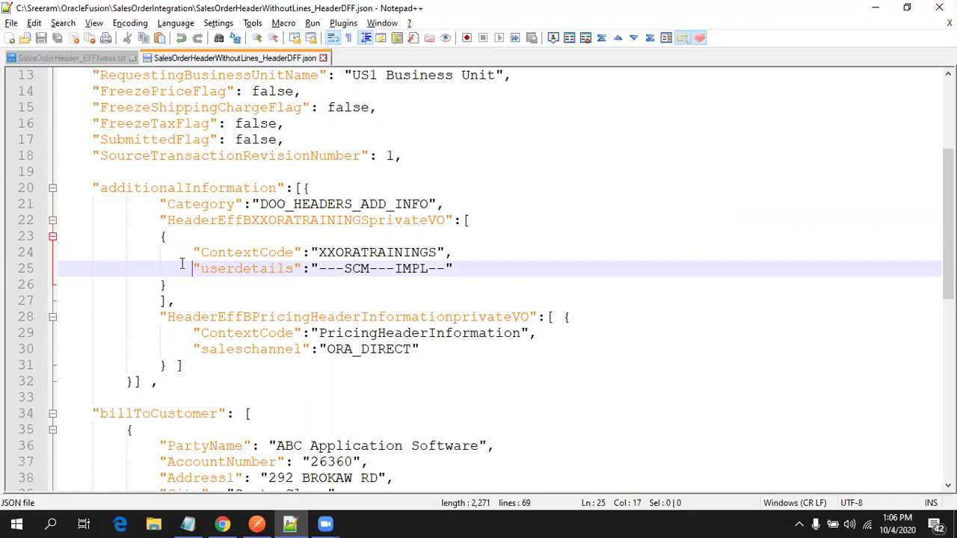
Examine the HeaderEffBXXORATRAININGSprivateVO naming, the context codes of both contexts, and the saleschannel attribute of the PricingHeaderInformation context.
{"action": "left_click_drag", "start_coordinate": [168, 221], "coordinate": [242, 224]}
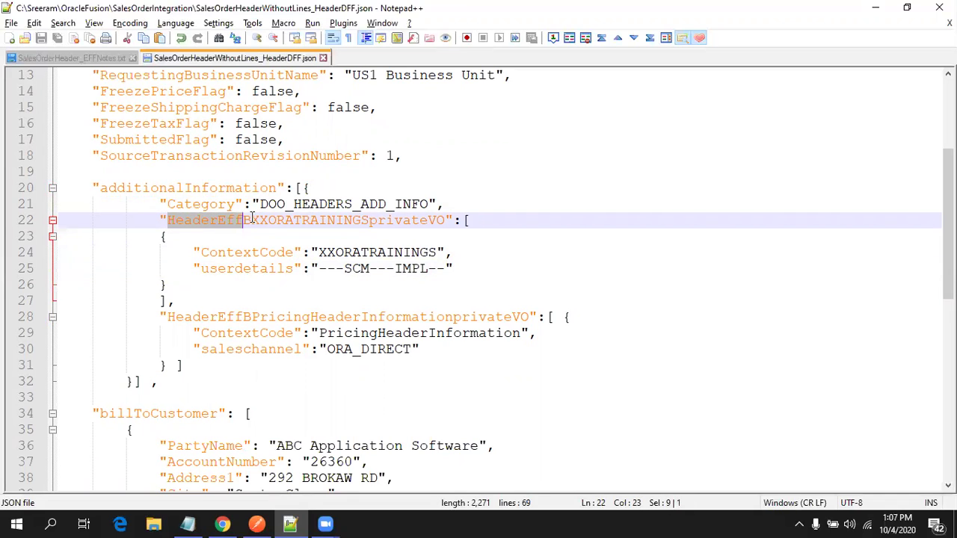
{"action": "left_click", "coordinate": [252, 219]}
{"action": "left_click_drag", "start_coordinate": [279, 218], "coordinate": [370, 222]}
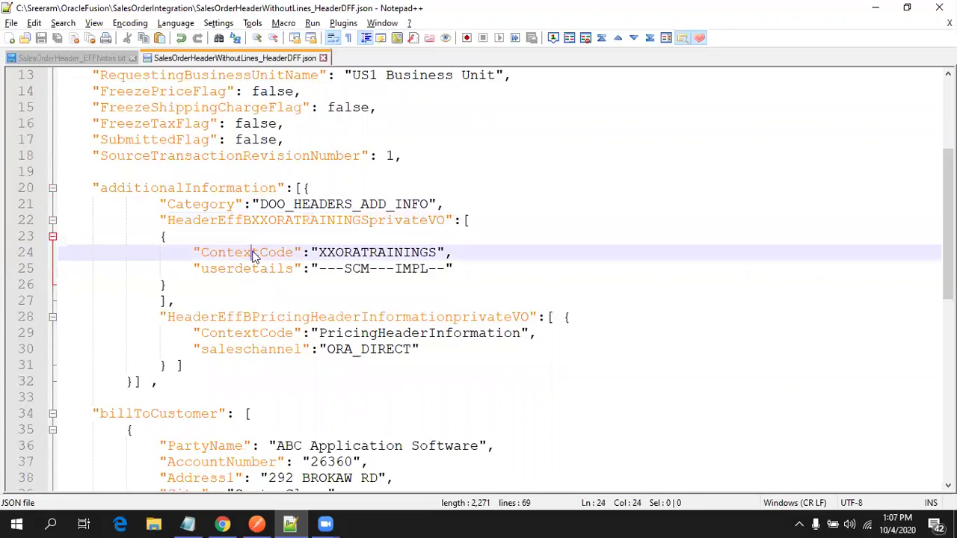
{"action": "double_click", "coordinate": [253, 252]}
{"action": "double_click", "coordinate": [410, 252]}
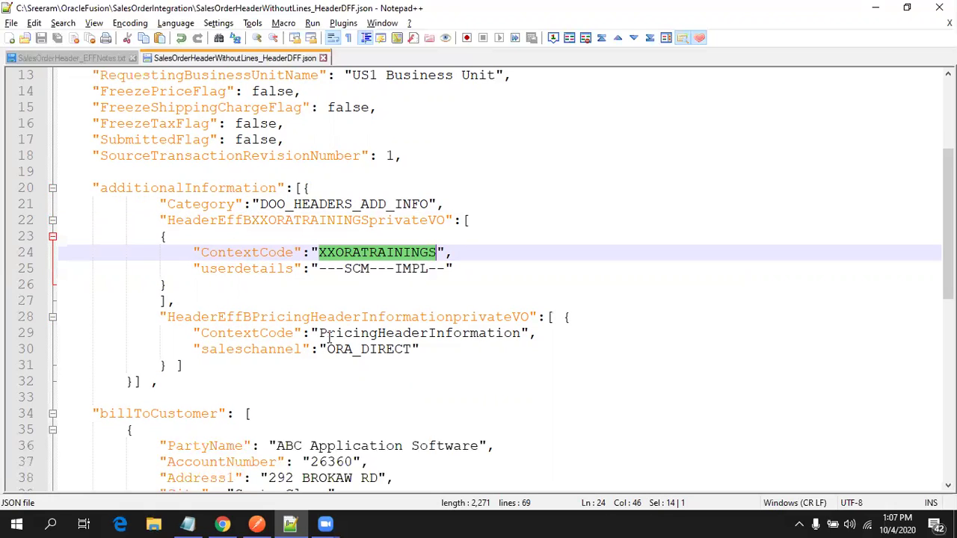
{"action": "left_click", "coordinate": [236, 336]}
{"action": "double_click", "coordinate": [236, 337]}
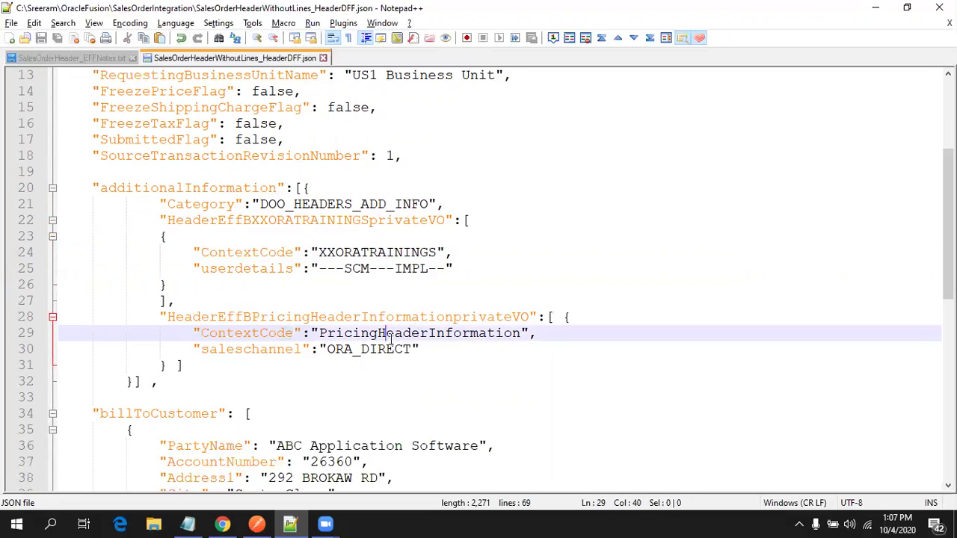
{"action": "double_click", "coordinate": [396, 335]}
{"action": "left_click", "coordinate": [260, 350]}
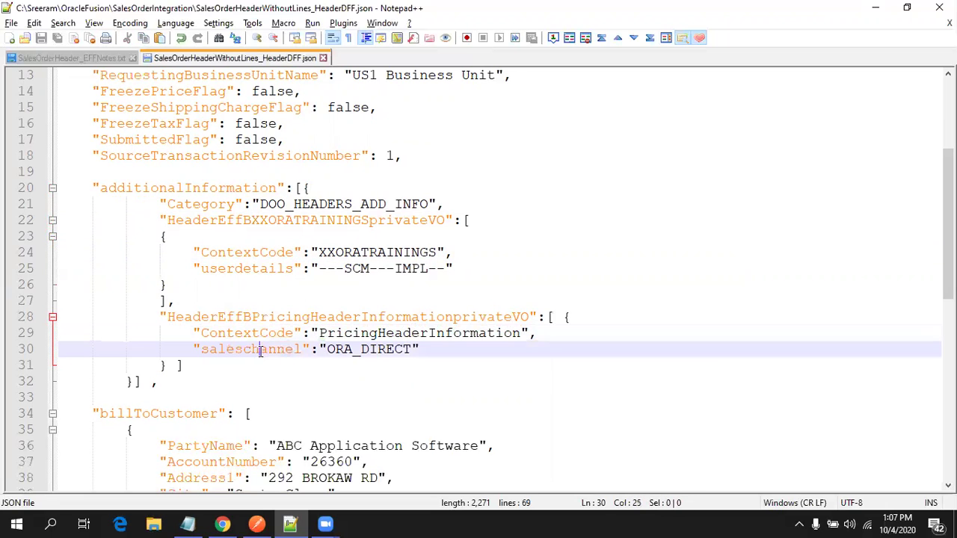
{"action": "double_click", "coordinate": [268, 349]}
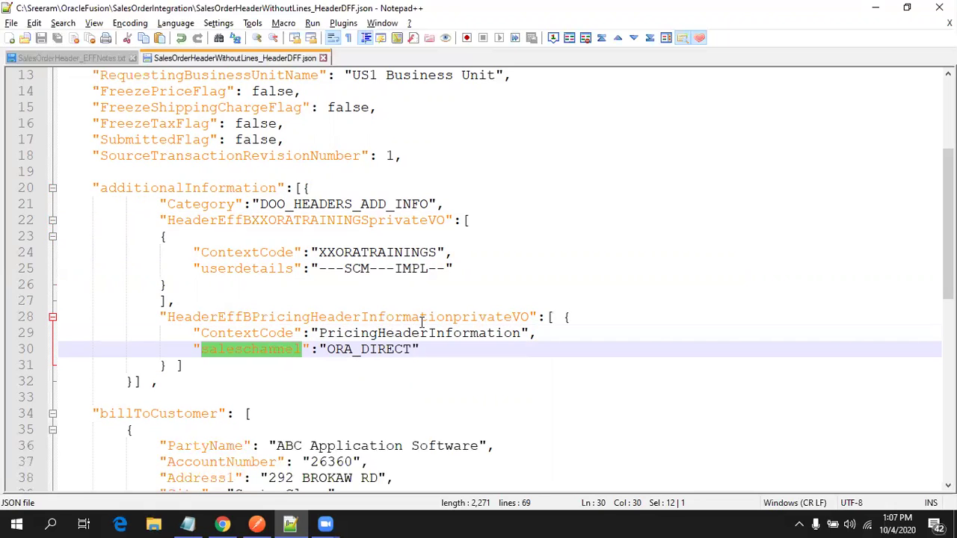
{"action": "left_click", "coordinate": [166, 383]}
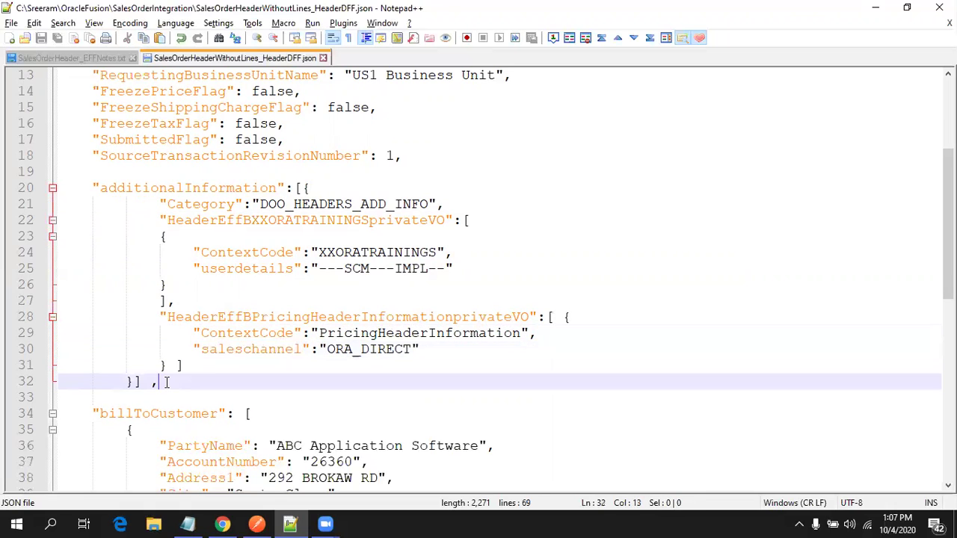
Select the entire JSON payload and check the salesOrdersForOrderHub POST request in Postman, returning to Notepad++.
{"action": "scroll", "coordinate": [166, 383], "scroll_direction": "up", "scroll_amount": 4}
{"action": "key", "text": "ctrl+a"}
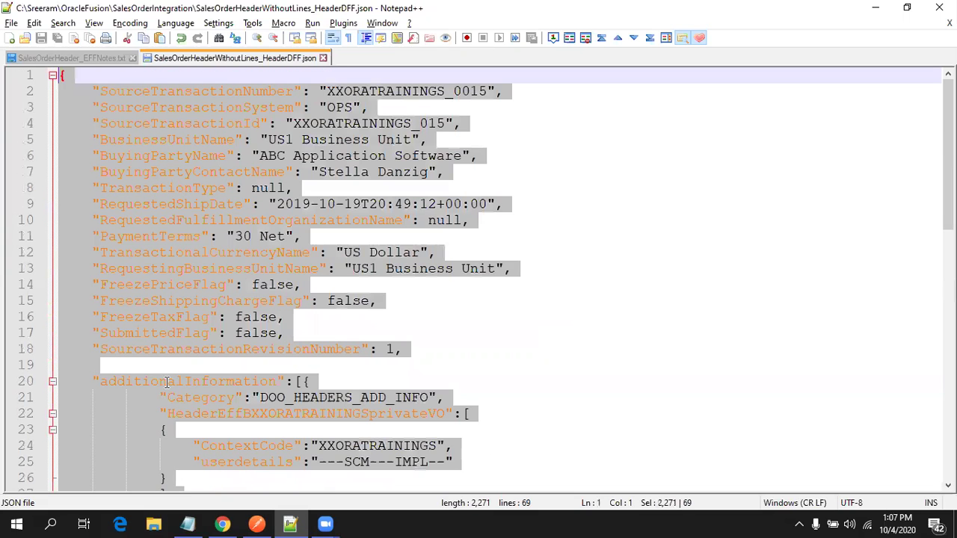
{"action": "left_click", "coordinate": [256, 524]}
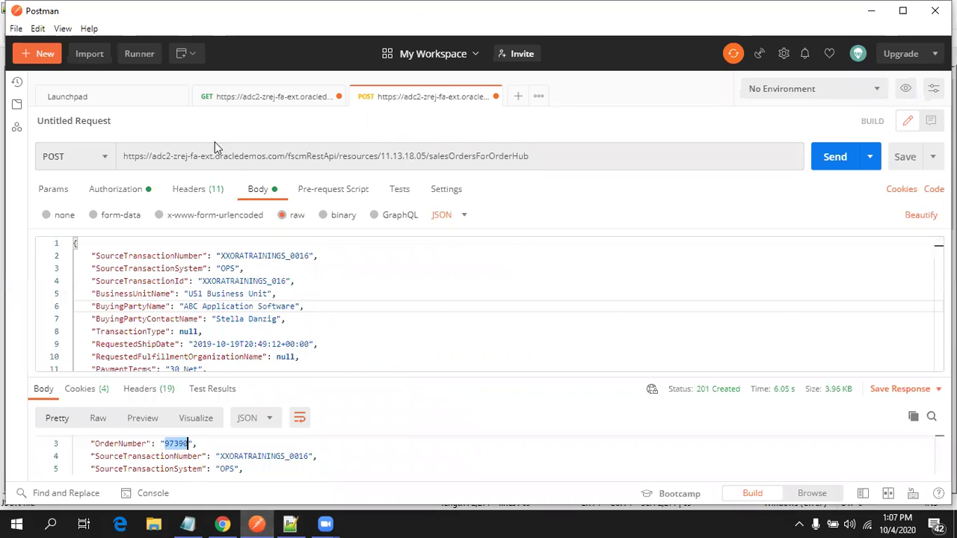
{"action": "left_click", "coordinate": [290, 524]}
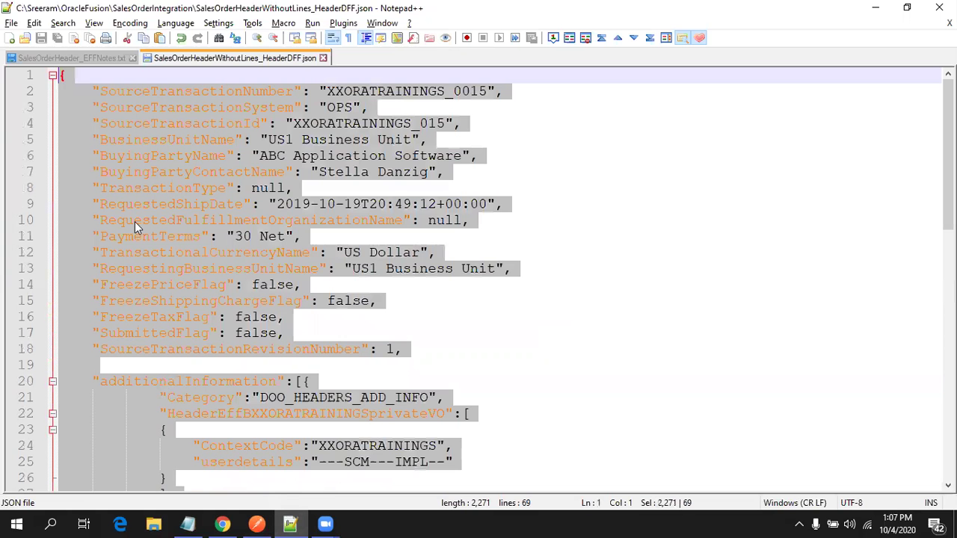
Compare the REST URI in SalesOrderHeader_EFFNotes.txt with the Create sales orders endpoint in the Oracle REST API documentation, ending back in the notes.
{"action": "left_click", "coordinate": [46, 58]}
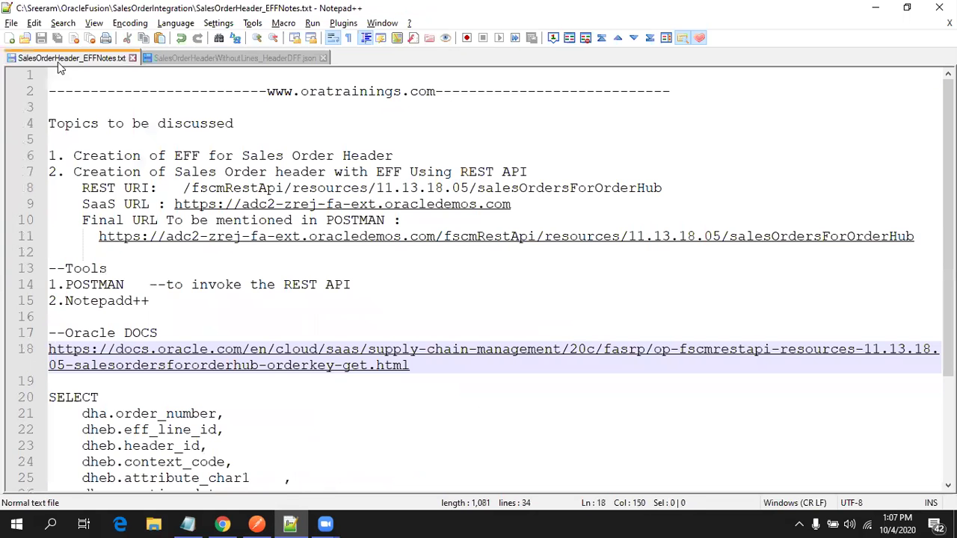
{"action": "left_click", "coordinate": [98, 204]}
{"action": "left_click_drag", "start_coordinate": [83, 204], "coordinate": [150, 188]}
{"action": "key", "text": "Up"}
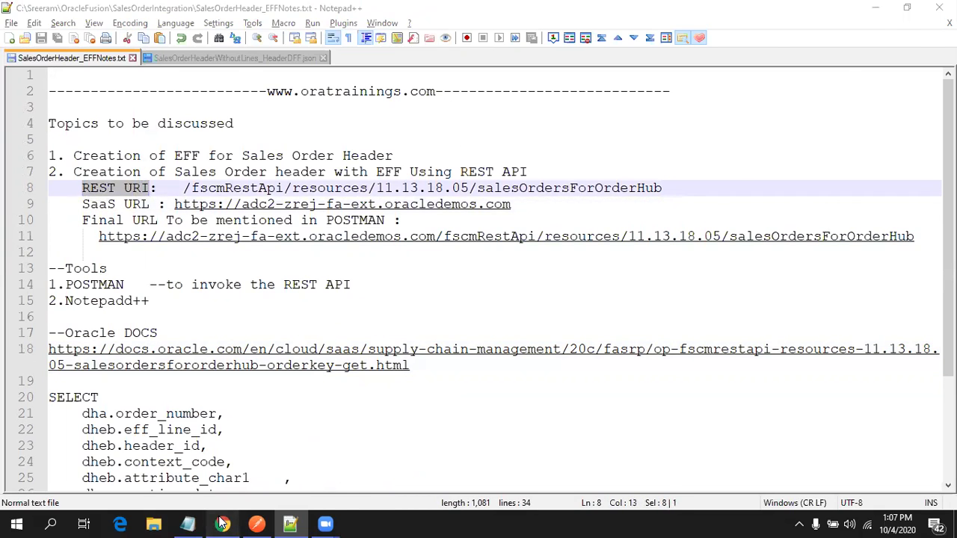
{"action": "left_click", "coordinate": [222, 524]}
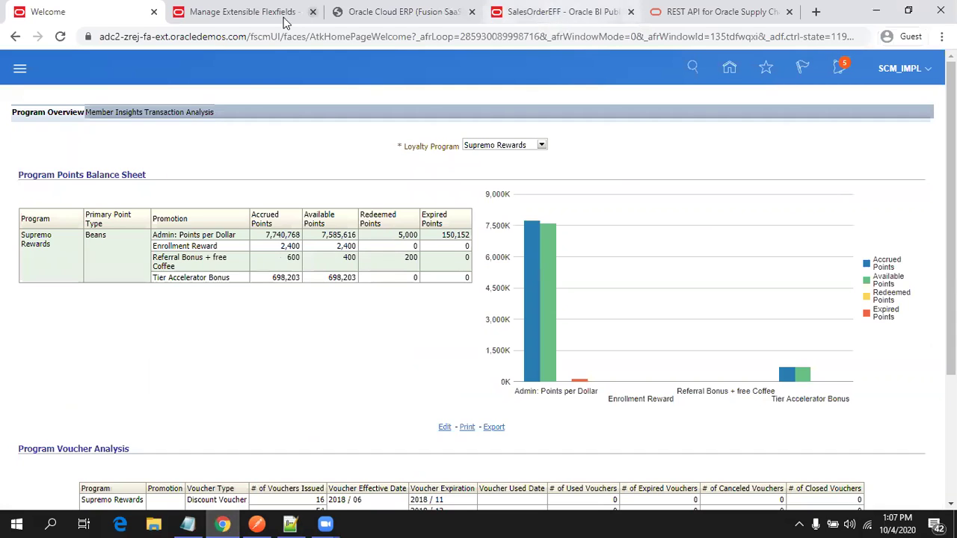
{"action": "left_click", "coordinate": [663, 11]}
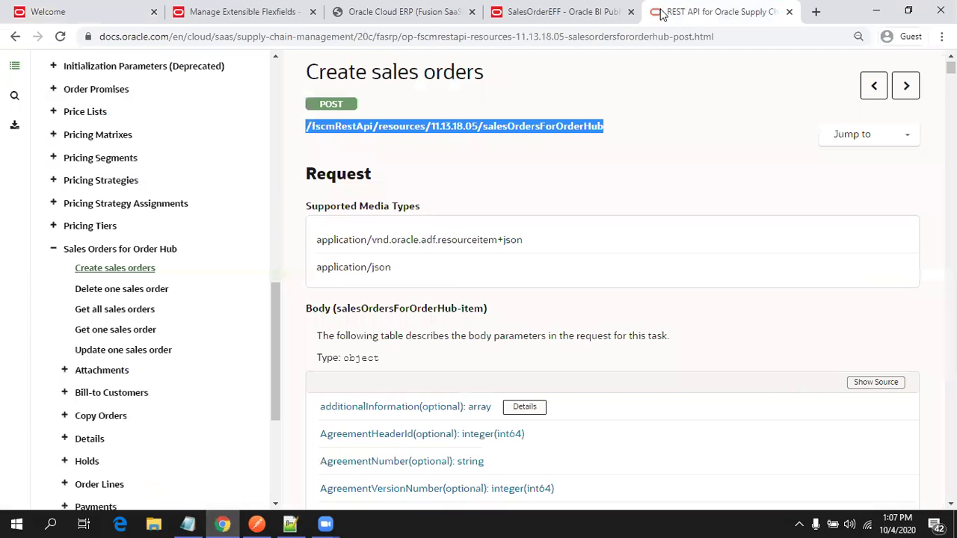
{"action": "left_click", "coordinate": [388, 144]}
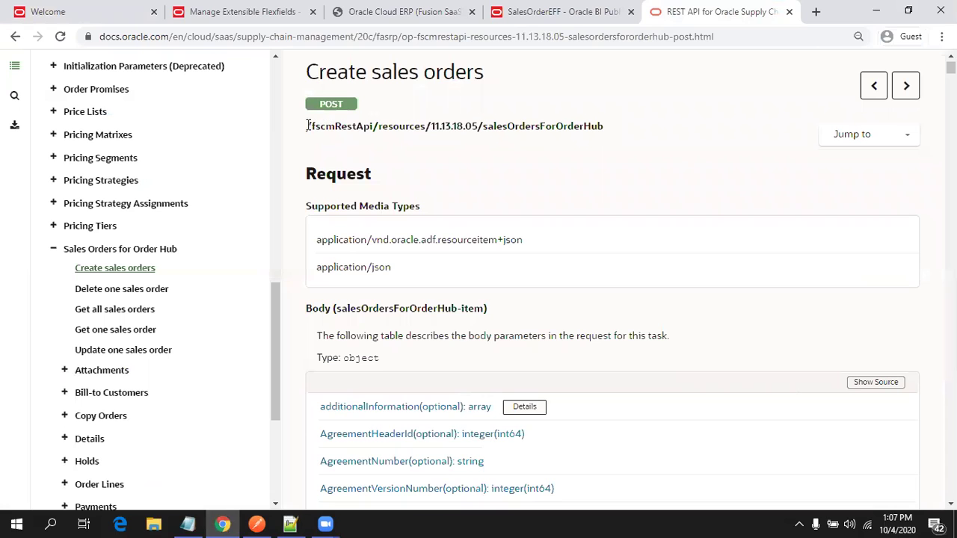
{"action": "left_click_drag", "start_coordinate": [307, 125], "coordinate": [612, 130]}
{"action": "left_click", "coordinate": [614, 131]}
{"action": "left_click", "coordinate": [290, 524]}
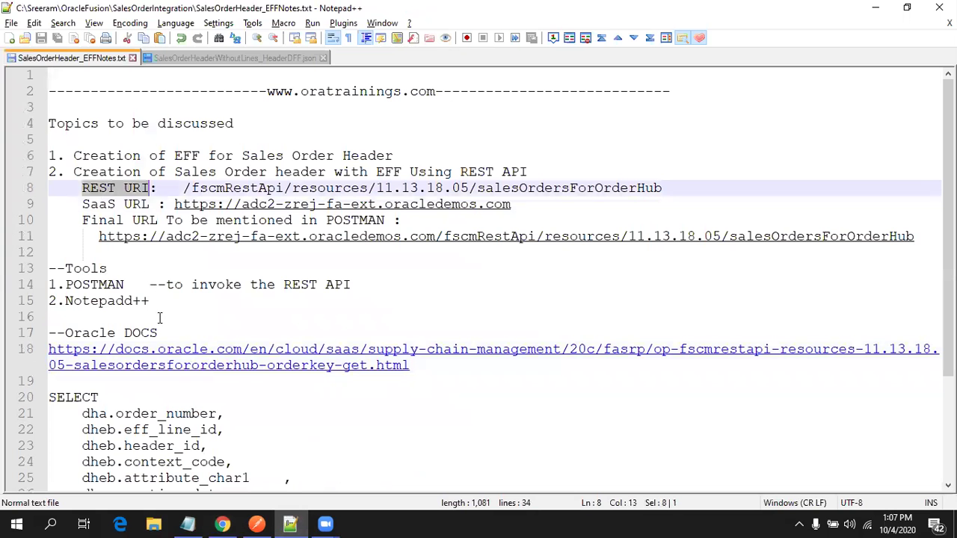
Compare the SaaS URL and final URL in the notes with the POST request URL in Postman, returning to Notepad++.
{"action": "left_click_drag", "start_coordinate": [164, 204], "coordinate": [82, 204]}
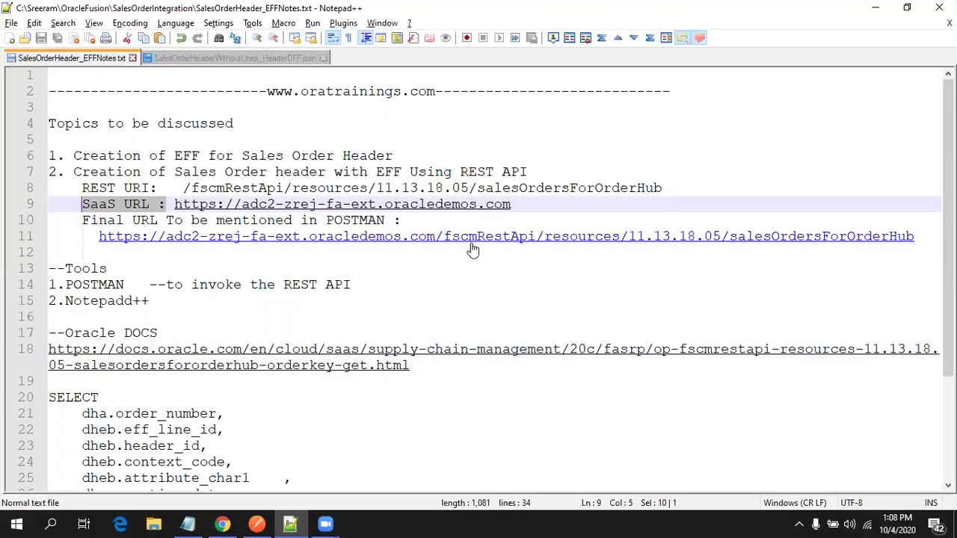
{"action": "left_click_drag", "start_coordinate": [435, 238], "coordinate": [307, 251]}
{"action": "left_click_drag", "start_coordinate": [435, 238], "coordinate": [98, 238]}
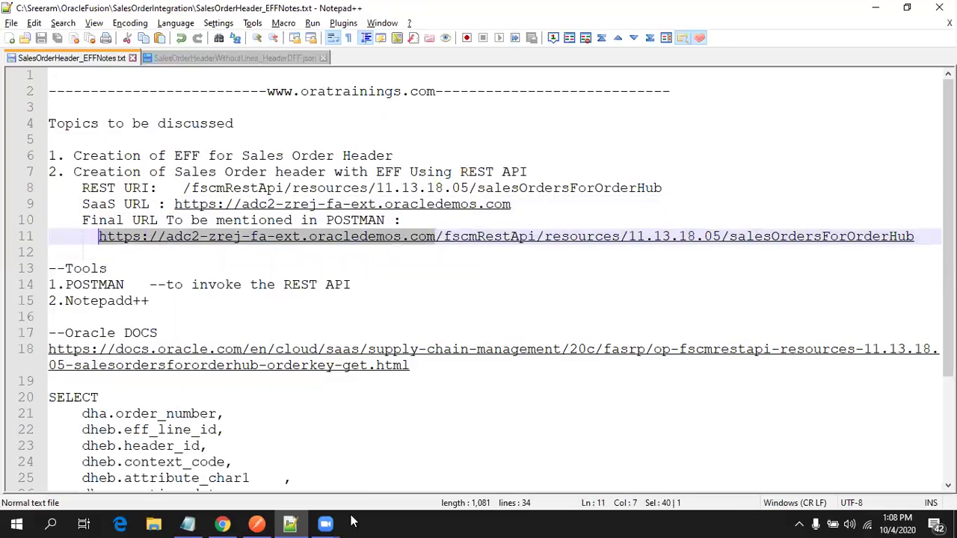
{"action": "left_click", "coordinate": [256, 523]}
{"action": "left_click", "coordinate": [556, 163]}
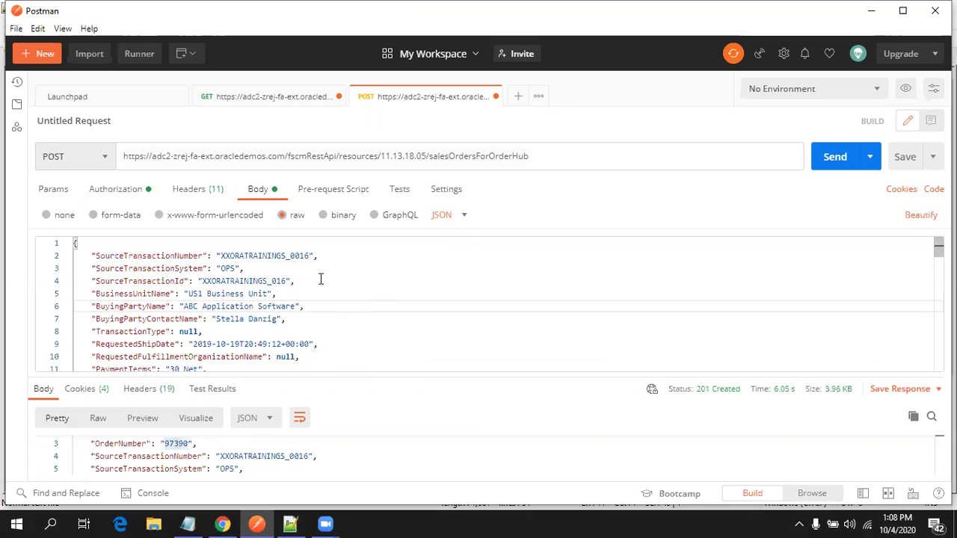
{"action": "left_click", "coordinate": [290, 523]}
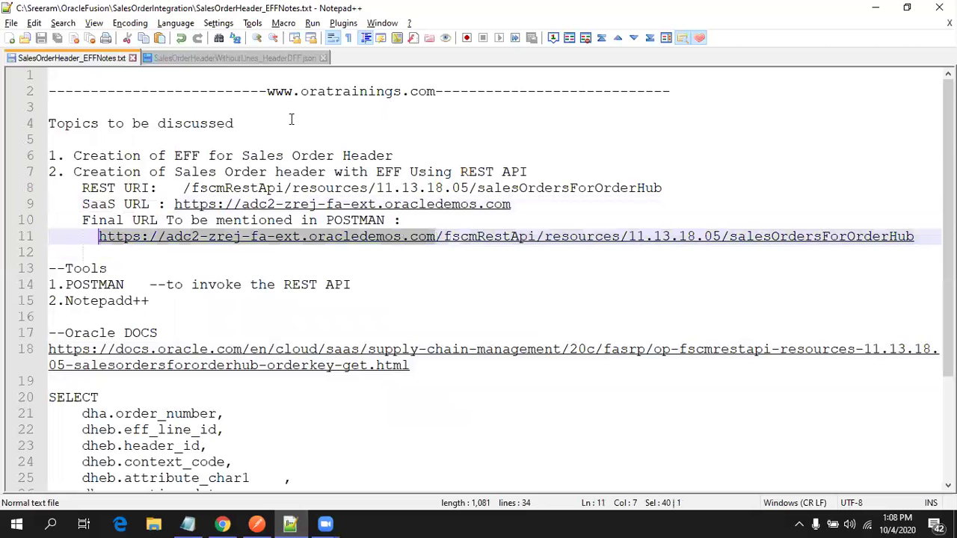
Replace the request body in Postman with the JSON payload from SalesOrderHeaderWithoutLines_HeaderDFF.json.
{"action": "left_click", "coordinate": [251, 59]}
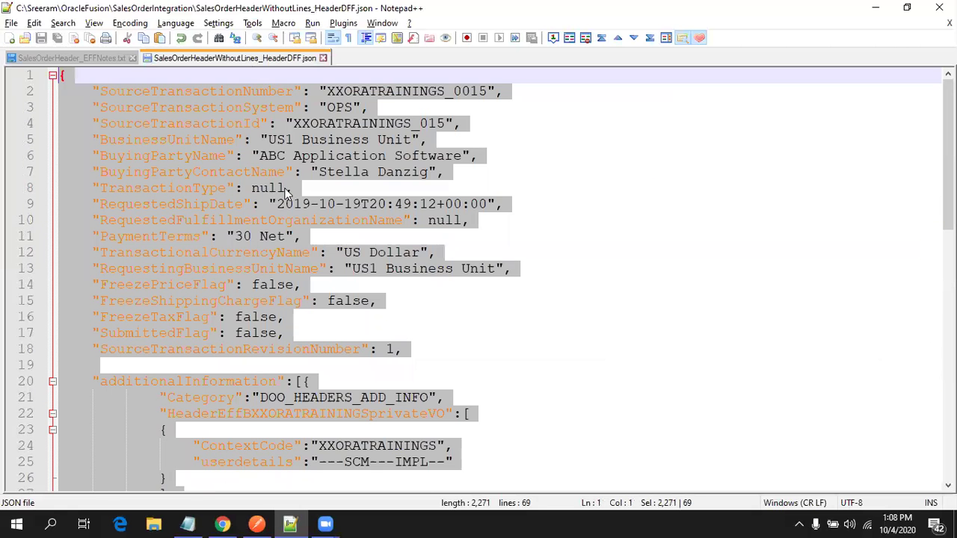
{"action": "key", "text": "alt+Tab"}
{"action": "left_click", "coordinate": [366, 282]}
{"action": "key", "text": "ctrl+a"}
{"action": "key", "text": "ctrl+v"}
{"action": "key", "text": "ctrl+Home"}
Set SourceTransactionNumber to XXORATRAININGS_0017 and SourceTransactionId to XXORATRAININGS_017, and send the POST request.
{"action": "left_click", "coordinate": [299, 256]}
{"action": "type", "text": "7"}
{"action": "left_click", "coordinate": [311, 284]}
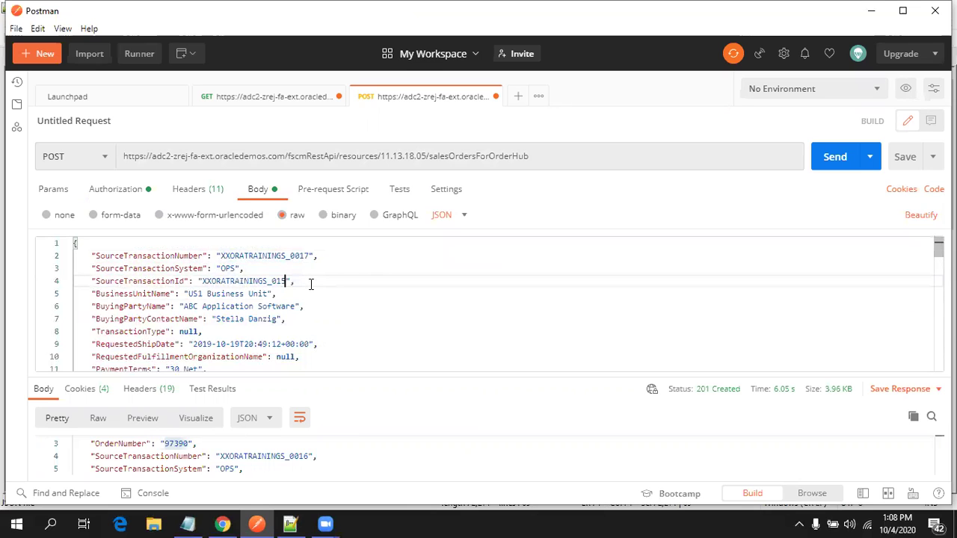
{"action": "key", "text": "BackSpace"}
{"action": "type", "text": "7"}
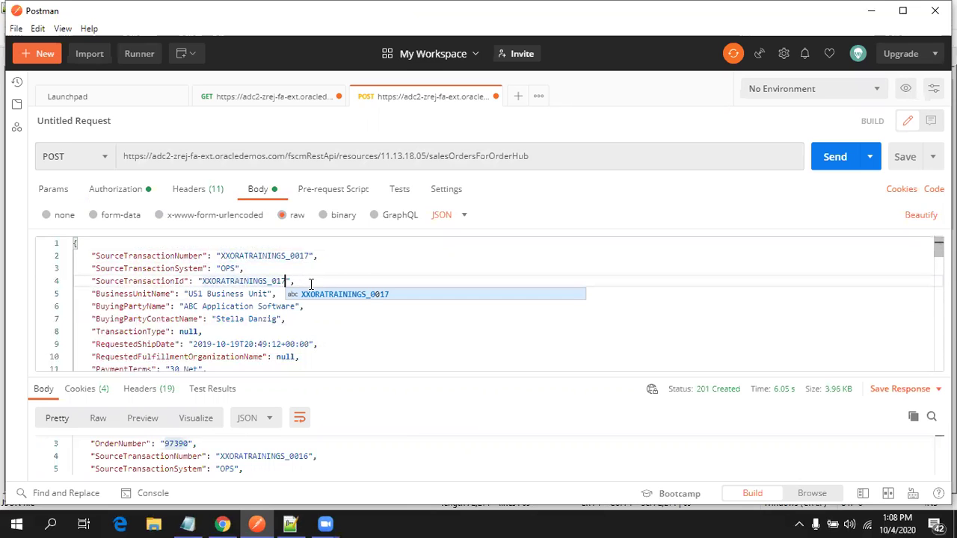
{"action": "left_click", "coordinate": [426, 340]}
{"action": "left_click", "coordinate": [831, 172]}
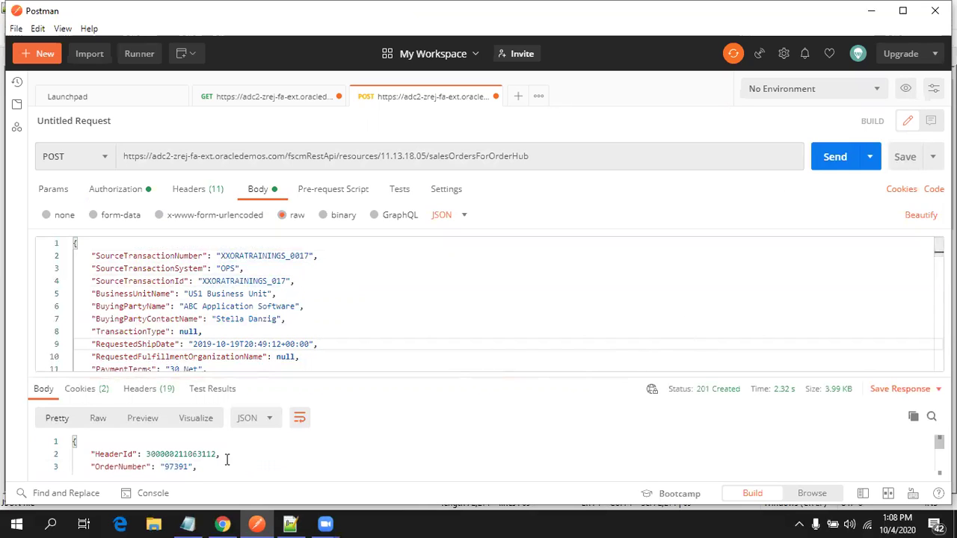
Take the OrderNumber from the response and enter it in the order search of Manage Orders in Chrome.
{"action": "scroll", "coordinate": [174, 469], "scroll_direction": "down", "scroll_amount": 1}
{"action": "double_click", "coordinate": [174, 446]}
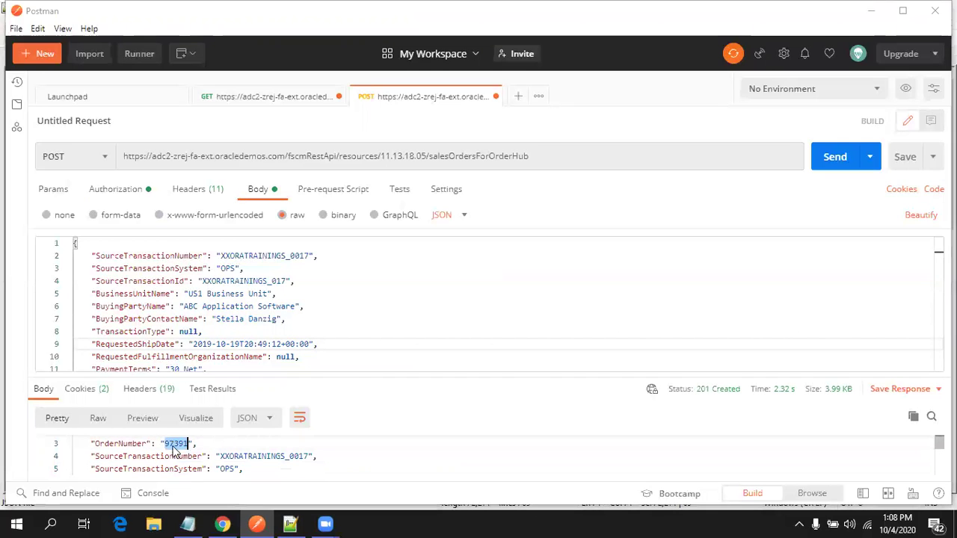
{"action": "key", "text": "alt+Tab"}
{"action": "key", "text": "alt+Tab"}
{"action": "key", "text": "alt+Tab"}
{"action": "key", "text": "ctrl+1"}
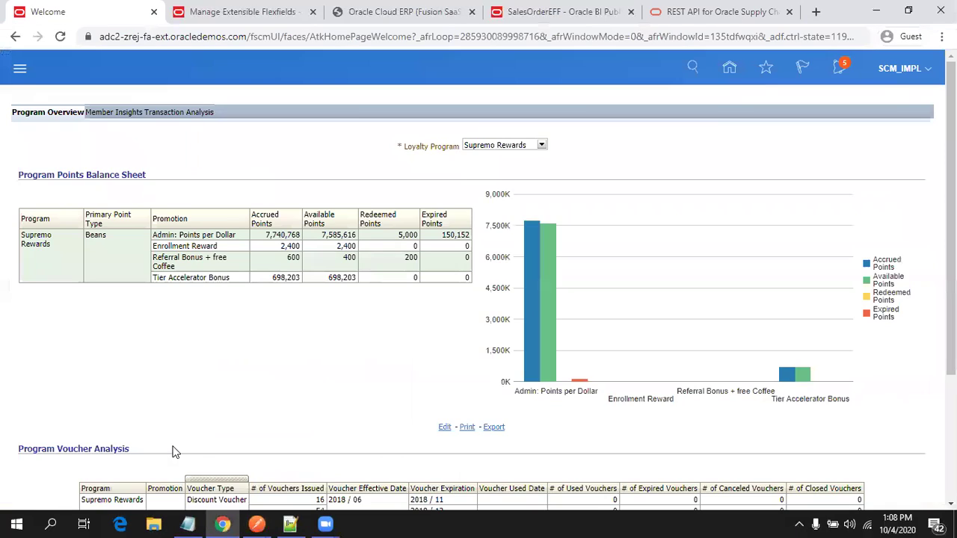
{"action": "left_click", "coordinate": [725, 69]}
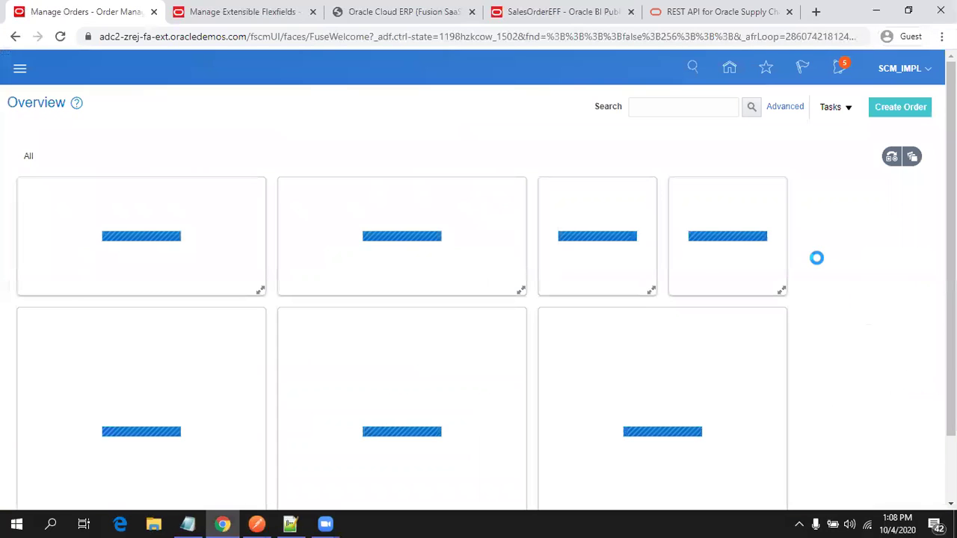
{"action": "left_click", "coordinate": [686, 109]}
{"action": "type", "text": "97391"}
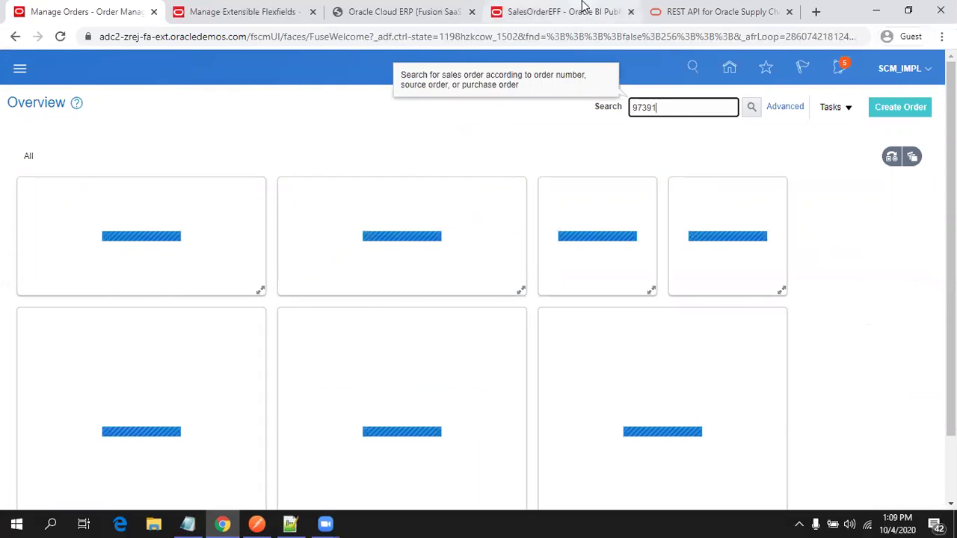
Try to open the data view of the SalesOrderEFF data model in BI Publisher and reload the page.
{"action": "left_click", "coordinate": [515, 11]}
{"action": "left_click", "coordinate": [602, 308]}
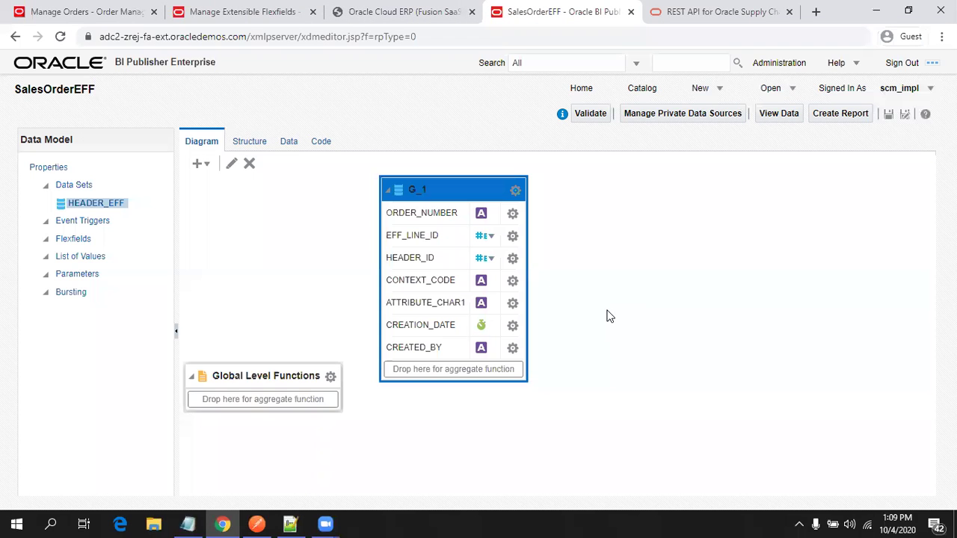
{"action": "left_click", "coordinate": [288, 141]}
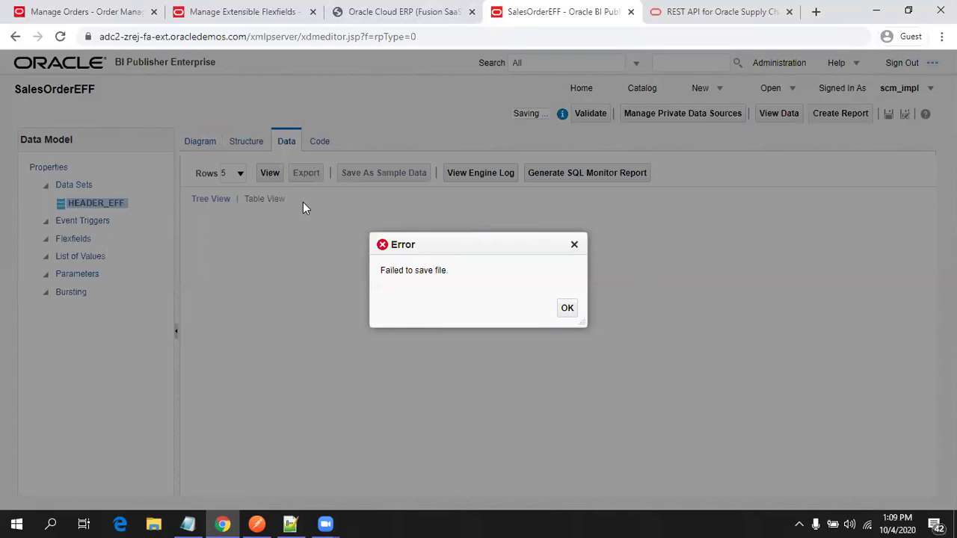
{"action": "key", "text": "F5"}
{"action": "key", "text": "Return"}
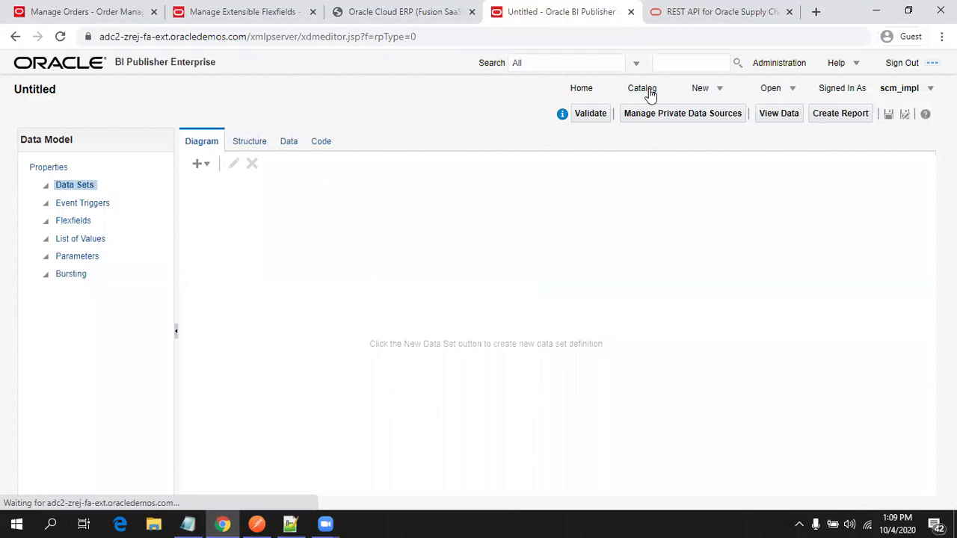
Open the SalesOrderEFF data model for editing from its custom shared folder in the BI Publisher catalog.
{"action": "left_click", "coordinate": [644, 91]}
{"action": "left_click", "coordinate": [538, 119]}
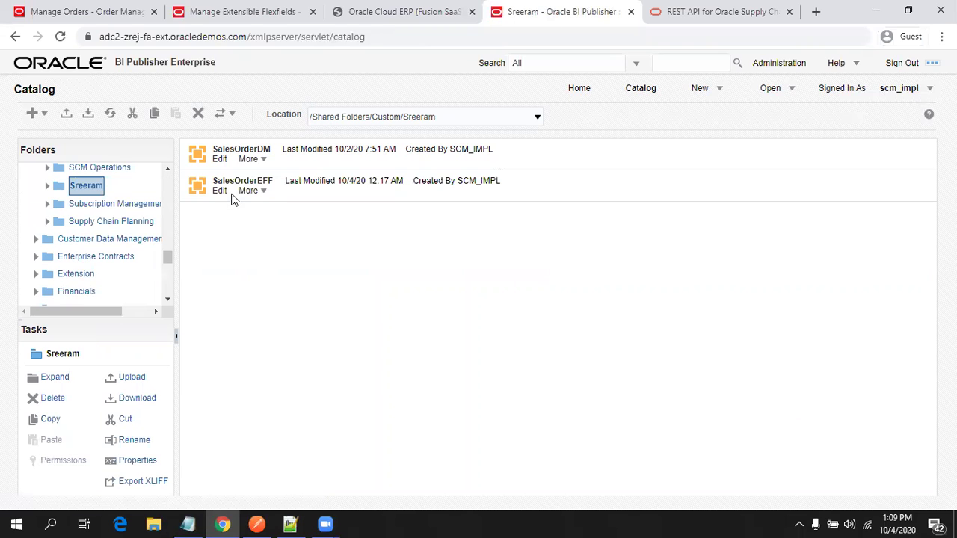
{"action": "left_click", "coordinate": [220, 193]}
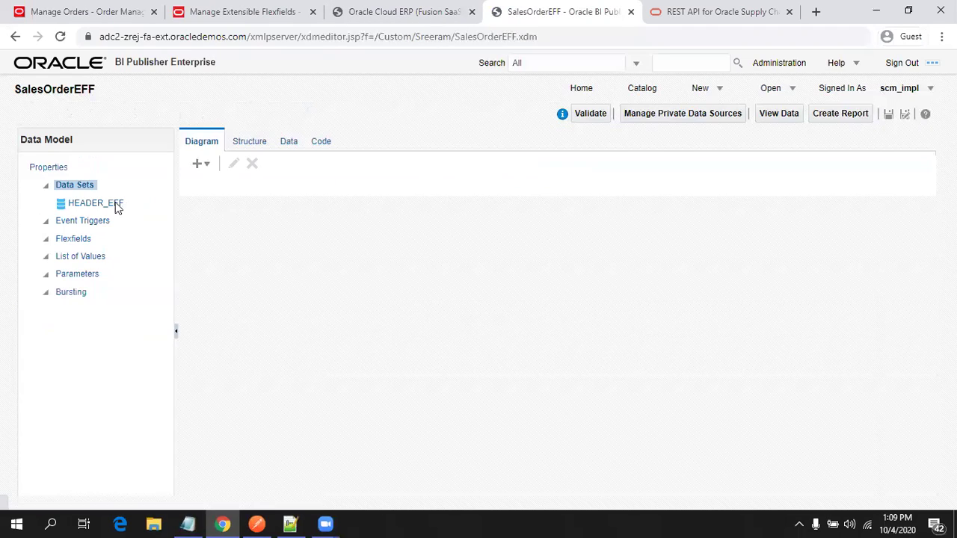
Set the dha.order_number filter in the HEADER_EFF data set's SQL query to the new order's number.
{"action": "left_click", "coordinate": [96, 203]}
{"action": "left_click", "coordinate": [231, 163]}
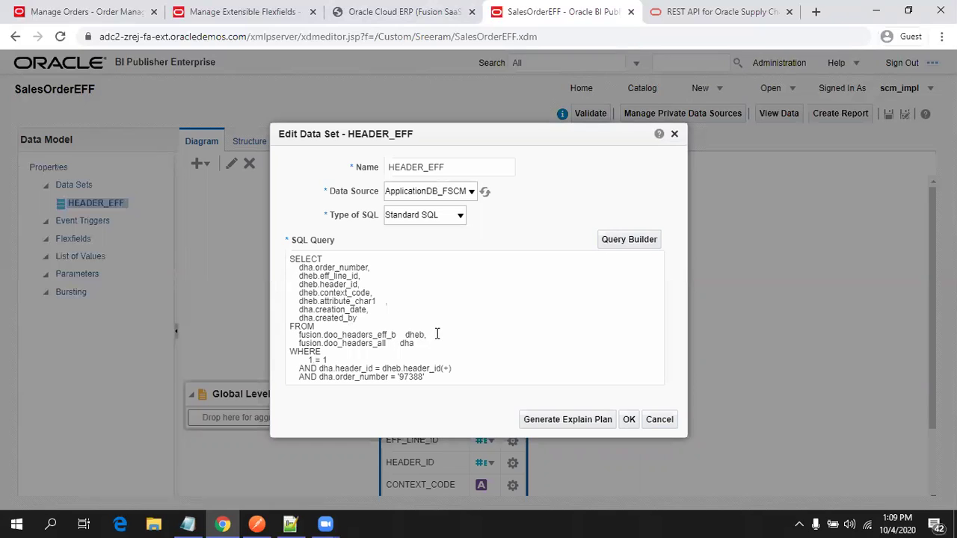
{"action": "left_click", "coordinate": [416, 377]}
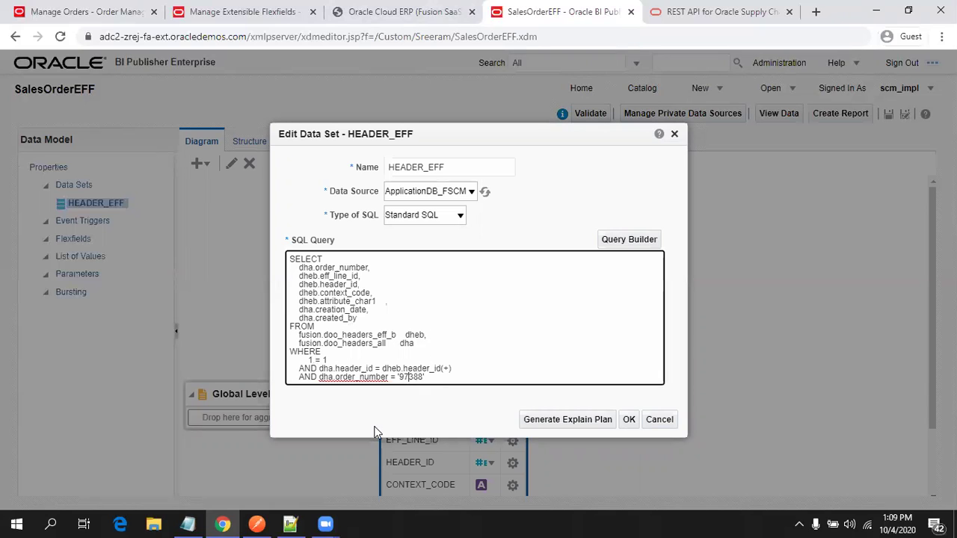
{"action": "key", "text": "shift+End"}
{"action": "type", "text": "97391'"}
{"action": "left_click", "coordinate": [629, 420]}
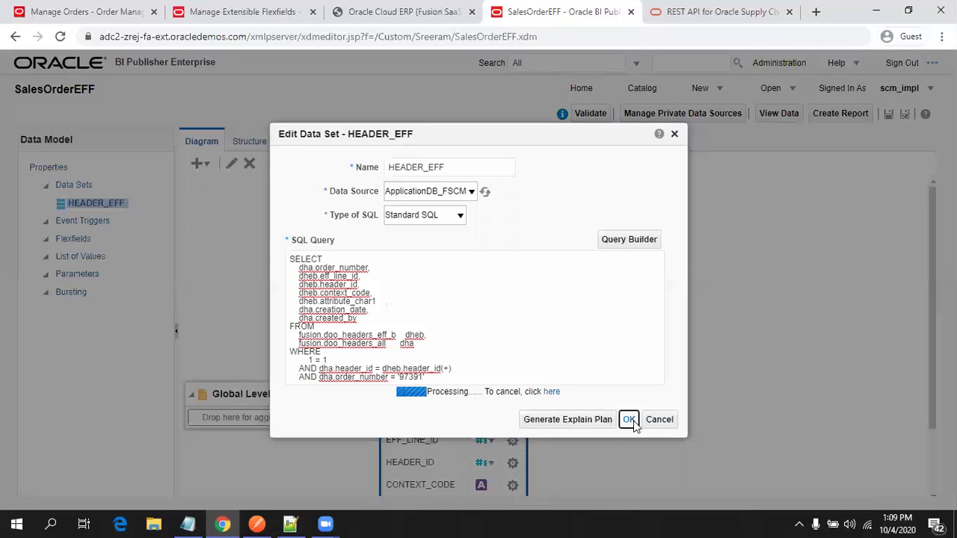
Run the data model, show its output as a table with more width, and check the XXORATRAININGS context row.
{"action": "left_click", "coordinate": [288, 142]}
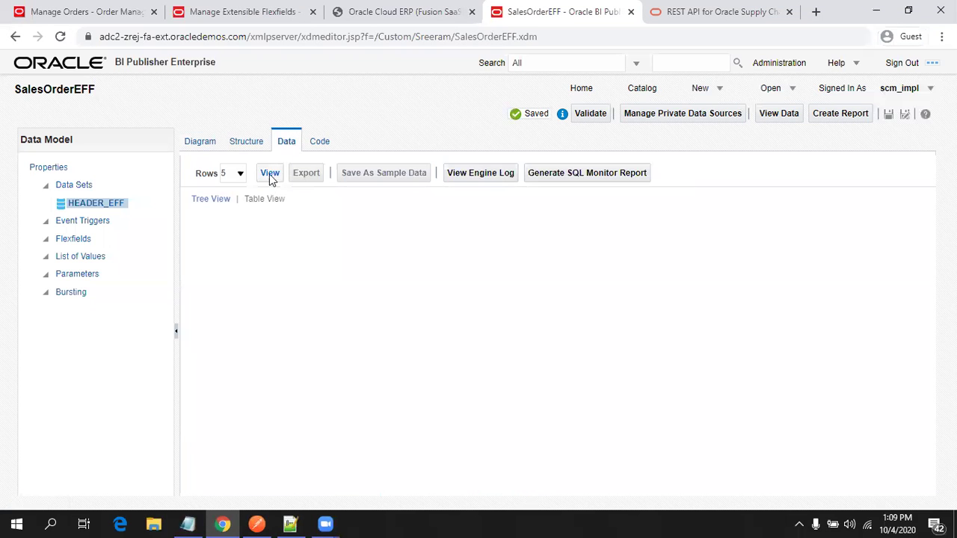
{"action": "left_click", "coordinate": [270, 173]}
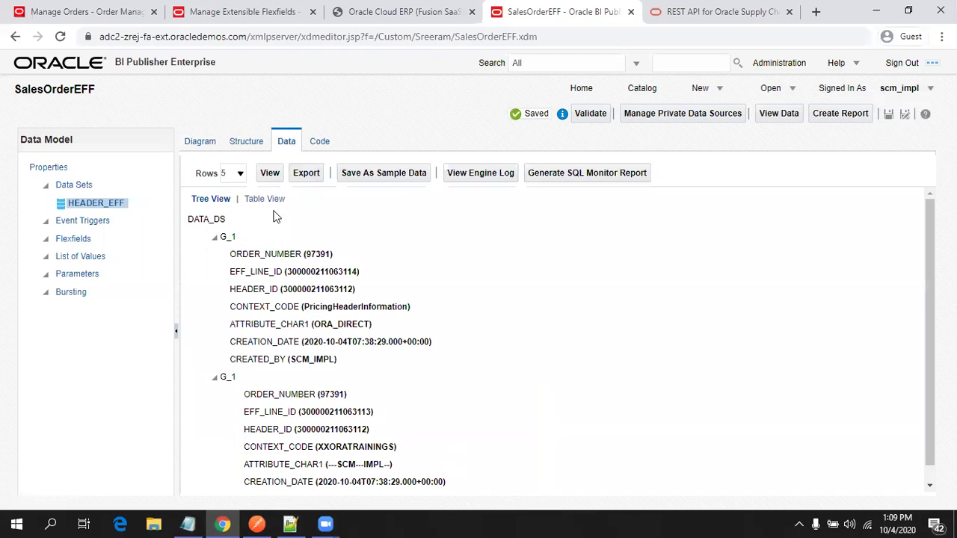
{"action": "left_click", "coordinate": [265, 198]}
{"action": "left_click_drag", "start_coordinate": [174, 291], "coordinate": [42, 291]}
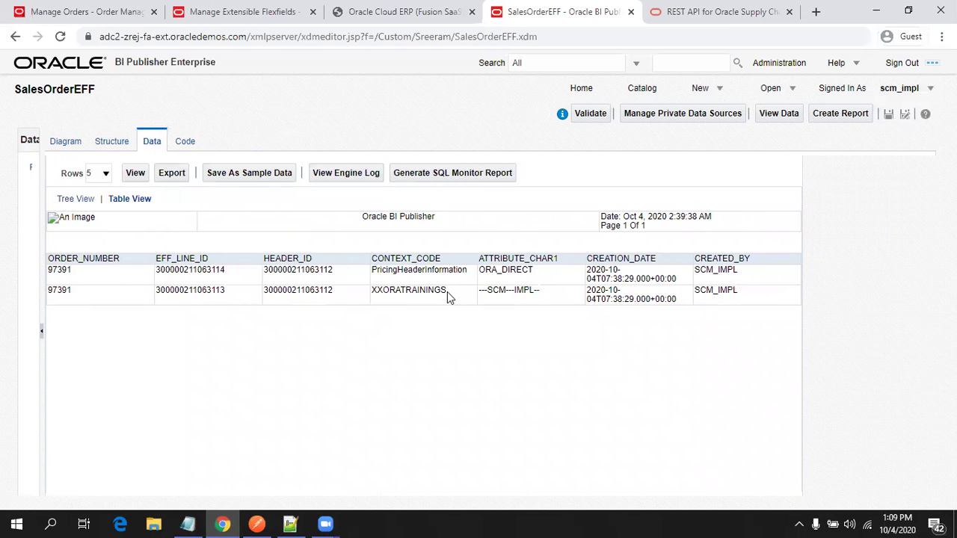
{"action": "double_click", "coordinate": [398, 290]}
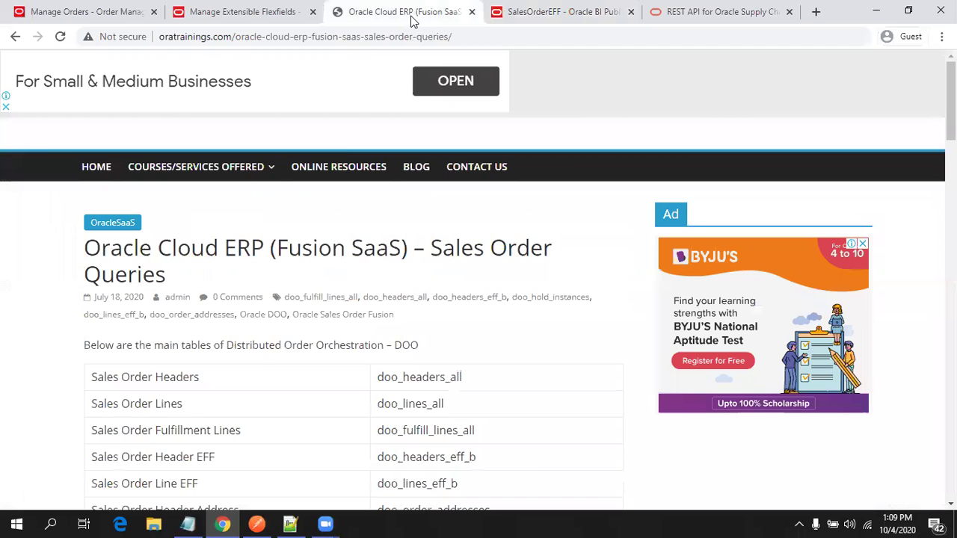
Review the main Distributed Order Orchestration tables and sample SQL on the oratrainings.com Sales Order Queries page.
{"action": "left_click", "coordinate": [412, 13]}
{"action": "scroll", "coordinate": [45, 349], "scroll_direction": "down", "scroll_amount": 2}
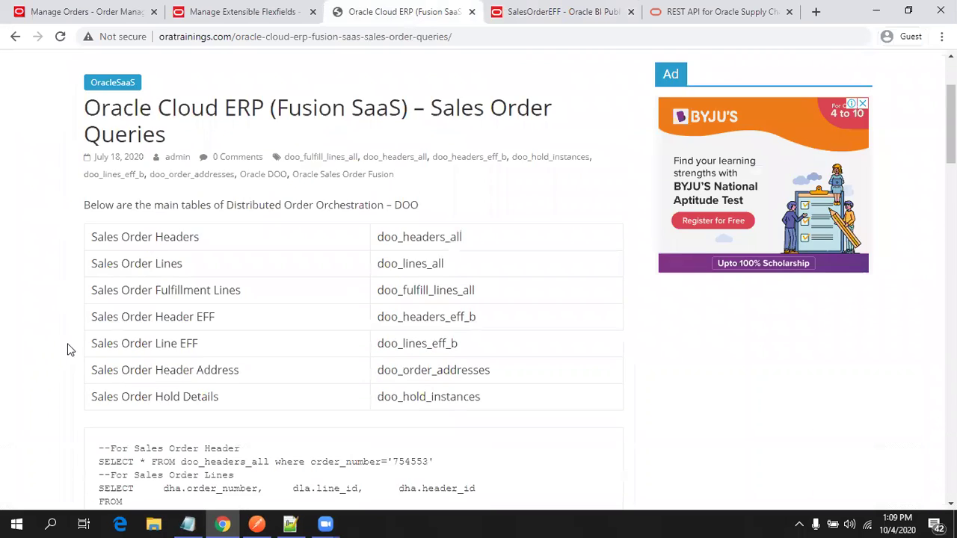
{"action": "scroll", "coordinate": [258, 305], "scroll_direction": "down", "scroll_amount": 2}
{"action": "scroll", "coordinate": [248, 304], "scroll_direction": "up", "scroll_amount": 4}
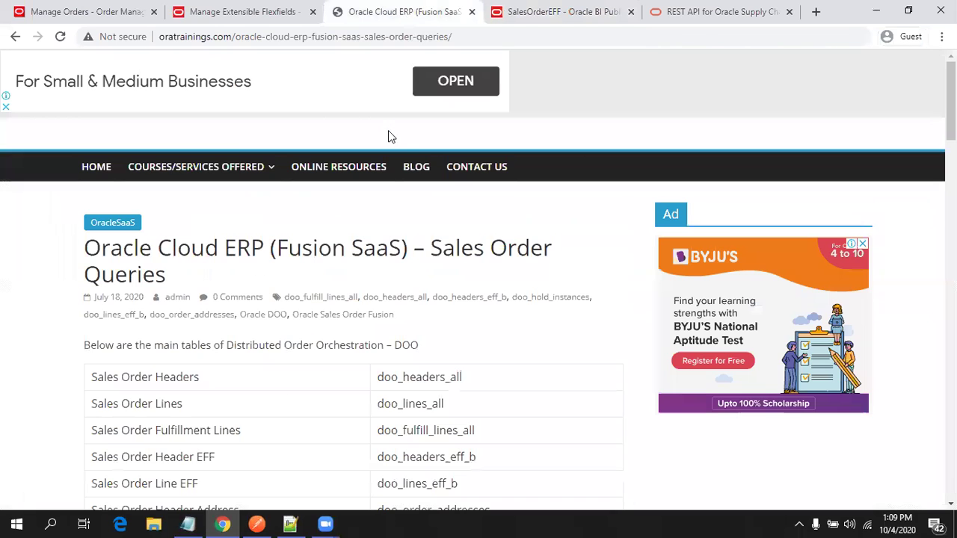
{"action": "scroll", "coordinate": [212, 323], "scroll_direction": "down", "scroll_amount": 4}
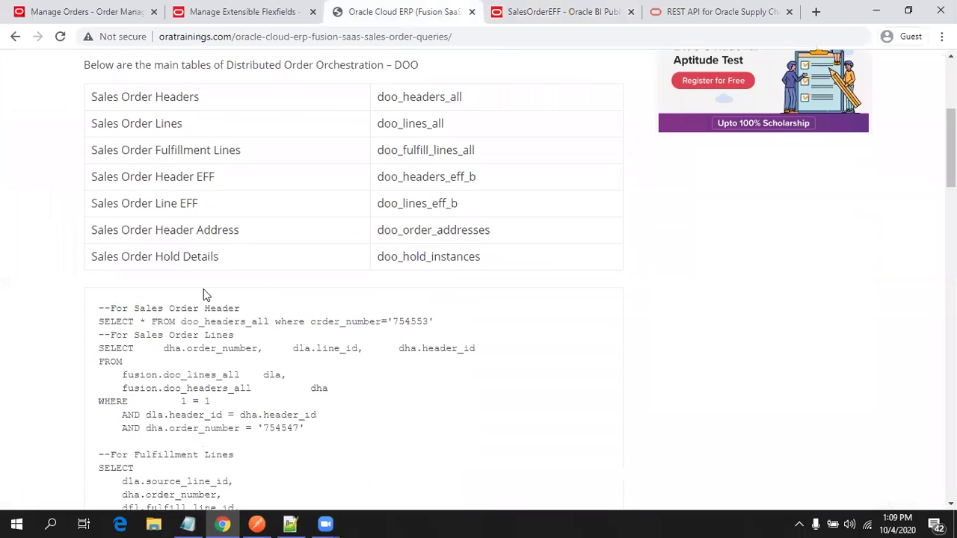
{"action": "scroll", "coordinate": [207, 295], "scroll_direction": "up", "scroll_amount": 2}
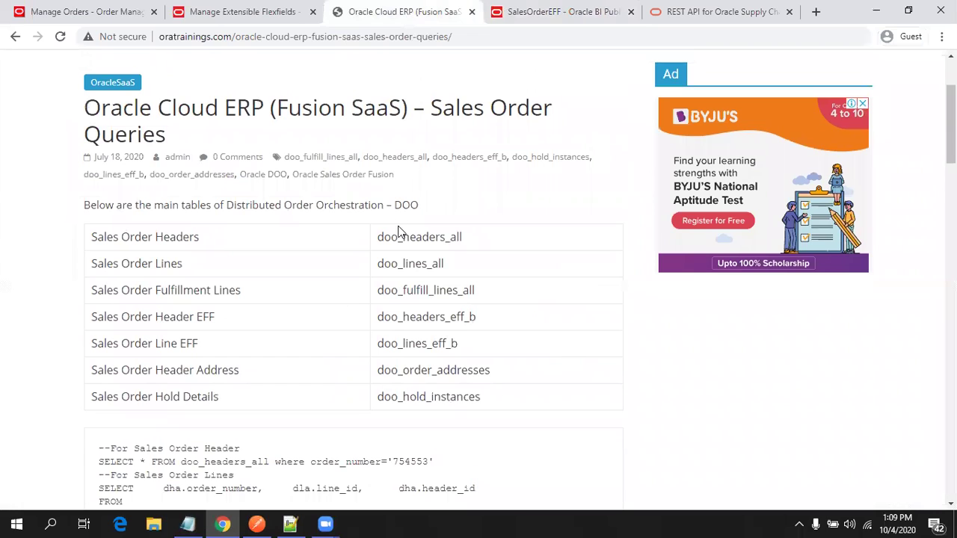
View the new order's additional information in Manage Orders and check the XXORATRAININGS and Pricing Header Information contexts.
{"action": "left_click", "coordinate": [112, 12]}
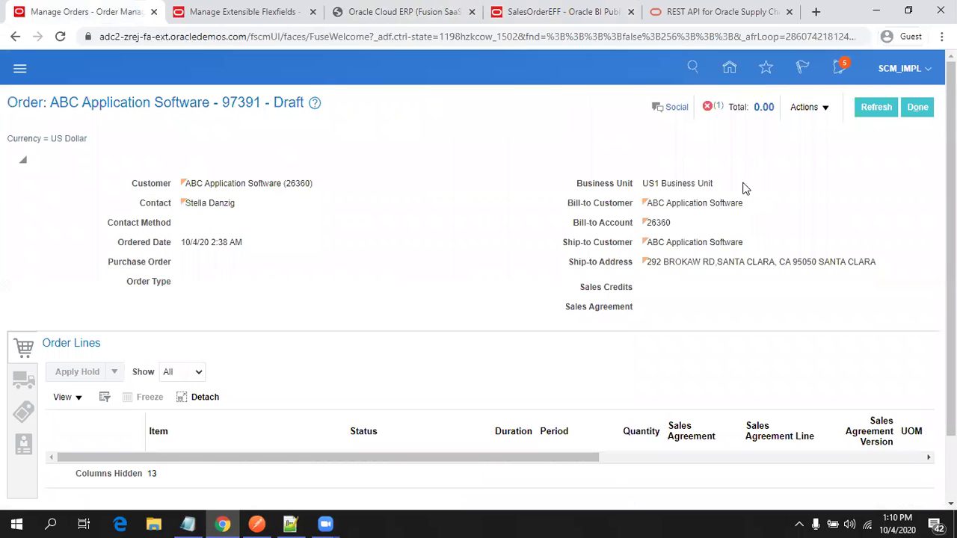
{"action": "left_click", "coordinate": [813, 109]}
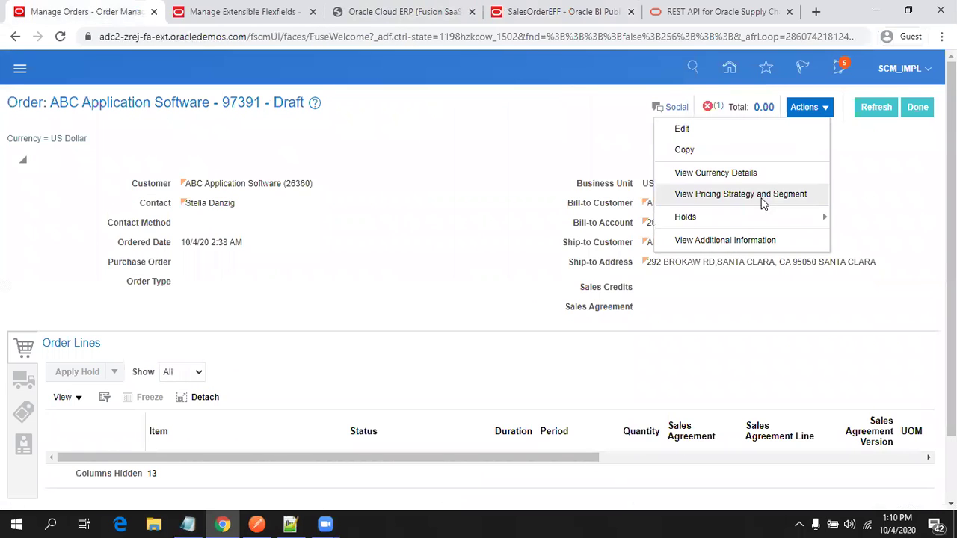
{"action": "left_click", "coordinate": [718, 240]}
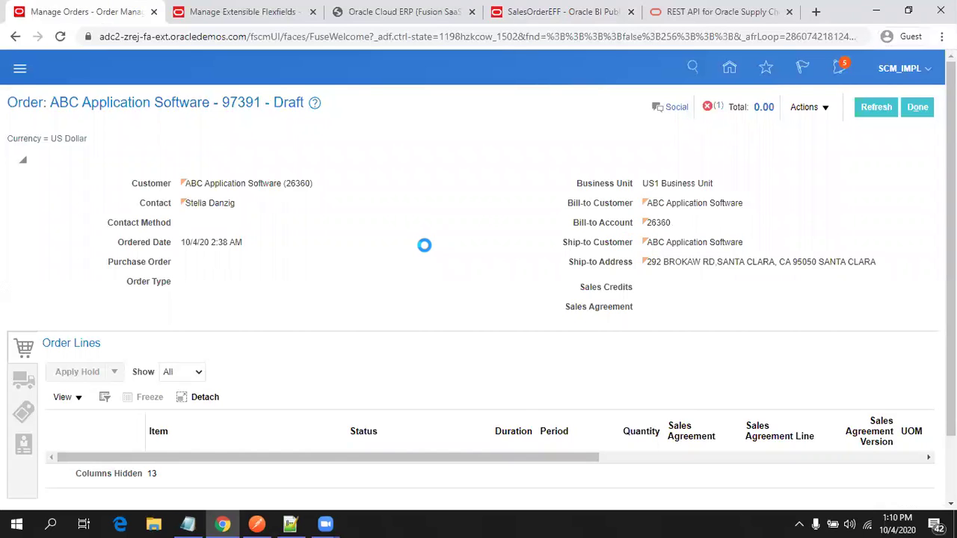
{"action": "left_click", "coordinate": [251, 238]}
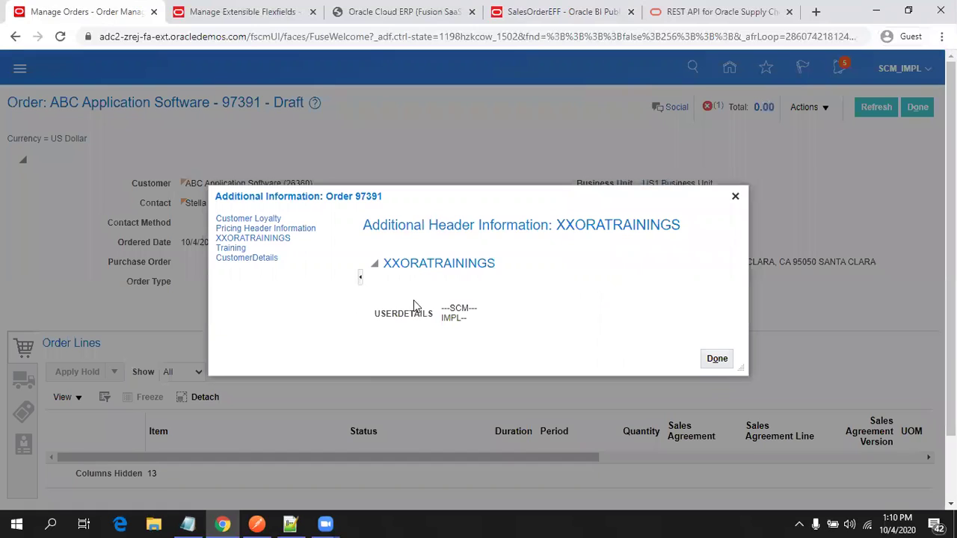
{"action": "left_click_drag", "start_coordinate": [472, 317], "coordinate": [355, 313]}
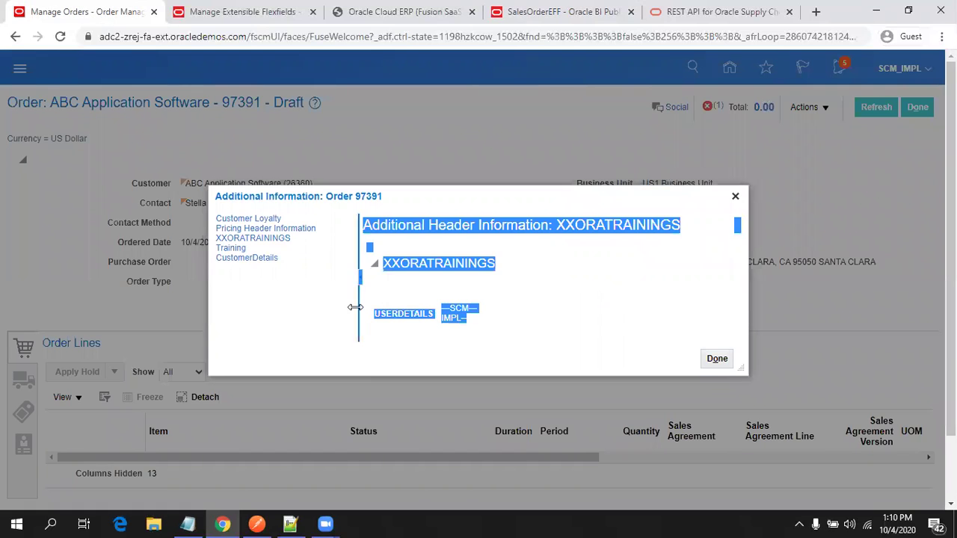
{"action": "left_click", "coordinate": [414, 324]}
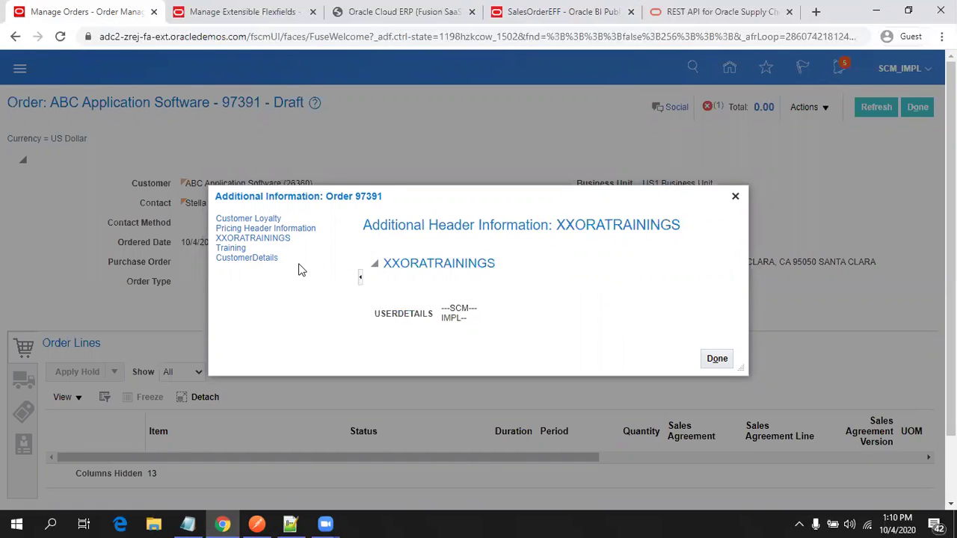
{"action": "left_click", "coordinate": [293, 227]}
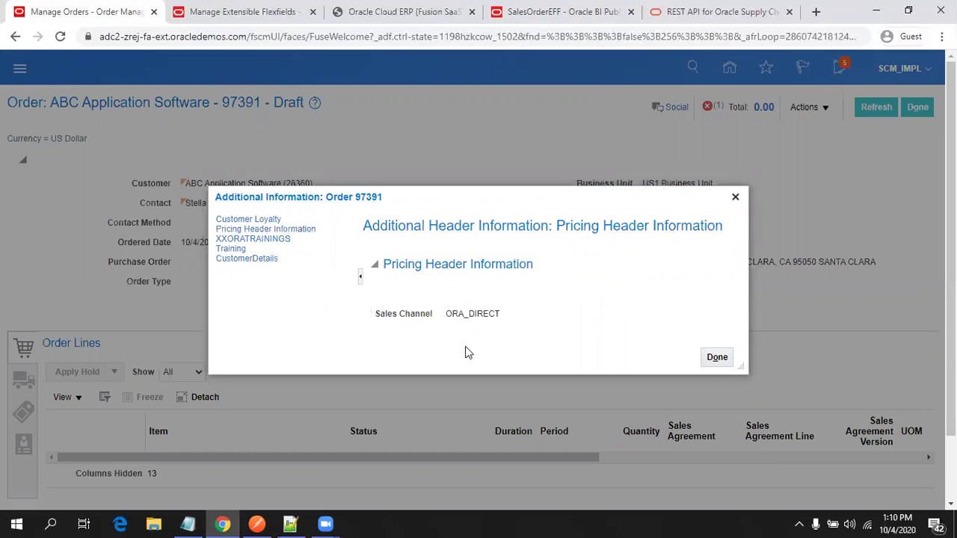
Check the Sales Channel value in the order's Pricing Header Information context.
{"action": "left_click_drag", "start_coordinate": [383, 315], "coordinate": [519, 316]}
{"action": "left_click", "coordinate": [526, 314]}
Find Example 41, adding an order header extensible flexfield to an existing sales order, in the Create sales orders REST documentation's examples list.
{"action": "left_click", "coordinate": [717, 12]}
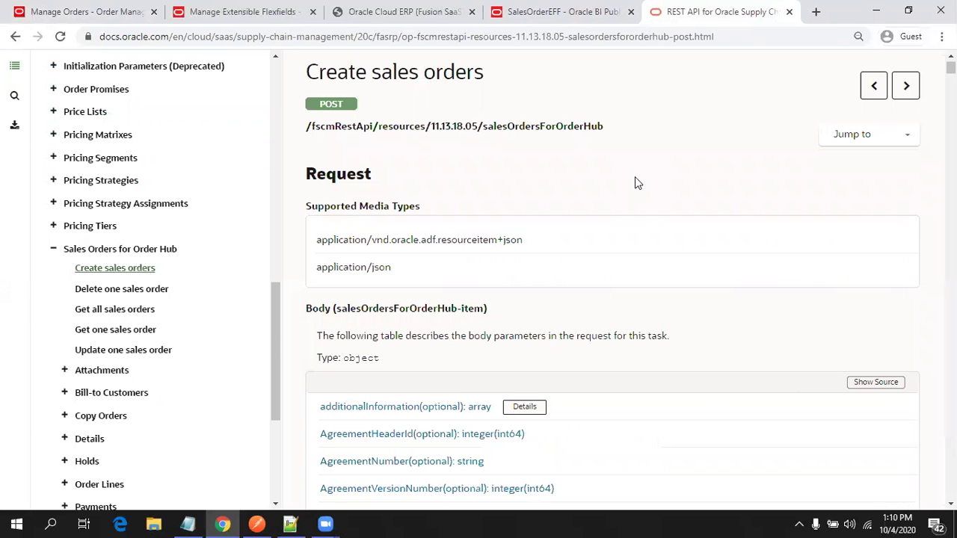
{"action": "key", "text": "ctrl+f"}
{"action": "type", "text": "example 41"}
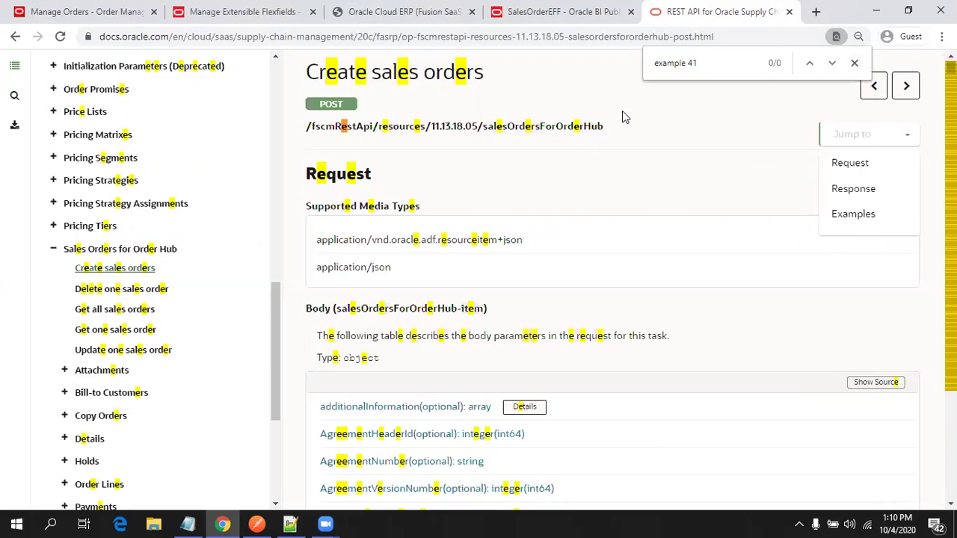
{"action": "left_click", "coordinate": [602, 131]}
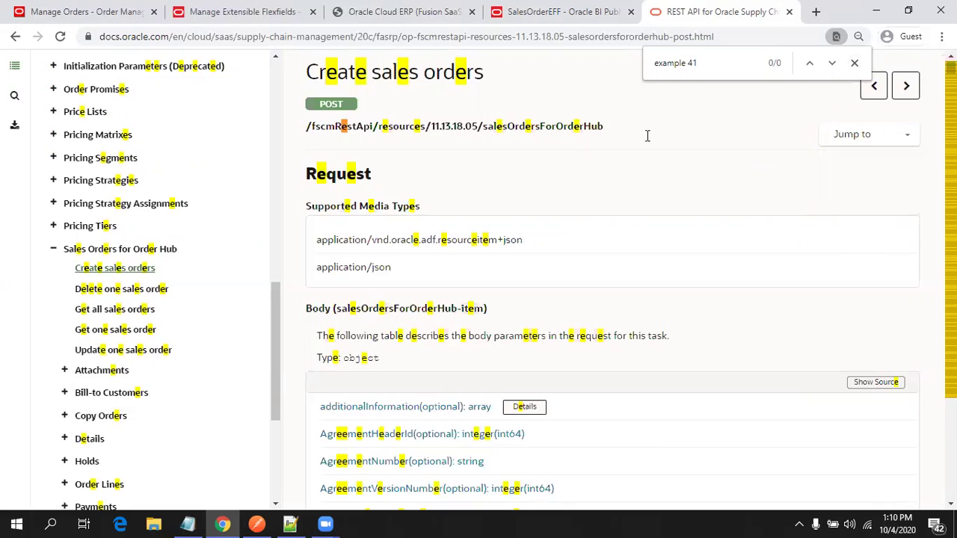
{"action": "left_click", "coordinate": [854, 63]}
{"action": "scroll", "coordinate": [709, 198], "scroll_direction": "up", "scroll_amount": 3}
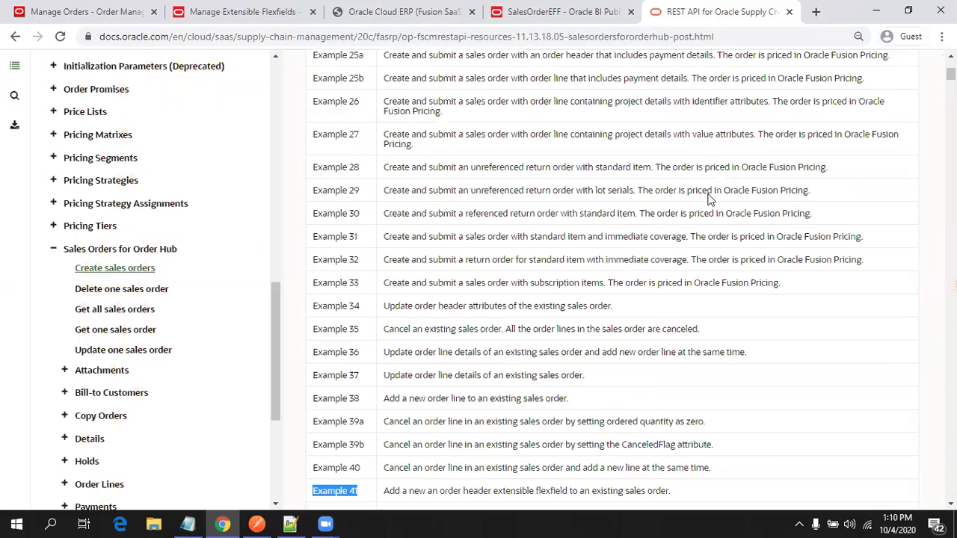
{"action": "scroll", "coordinate": [709, 199], "scroll_direction": "down", "scroll_amount": 5}
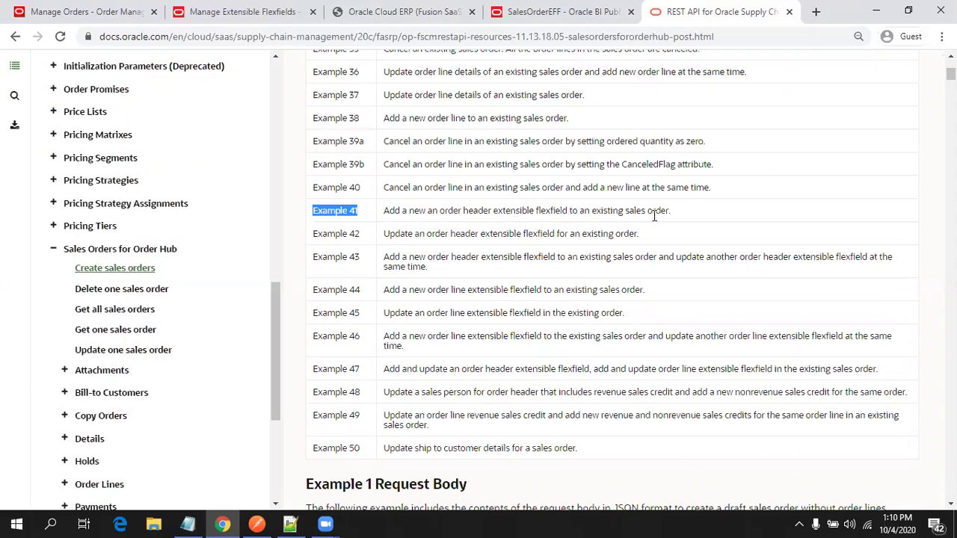
{"action": "left_click_drag", "start_coordinate": [591, 212], "coordinate": [660, 216]}
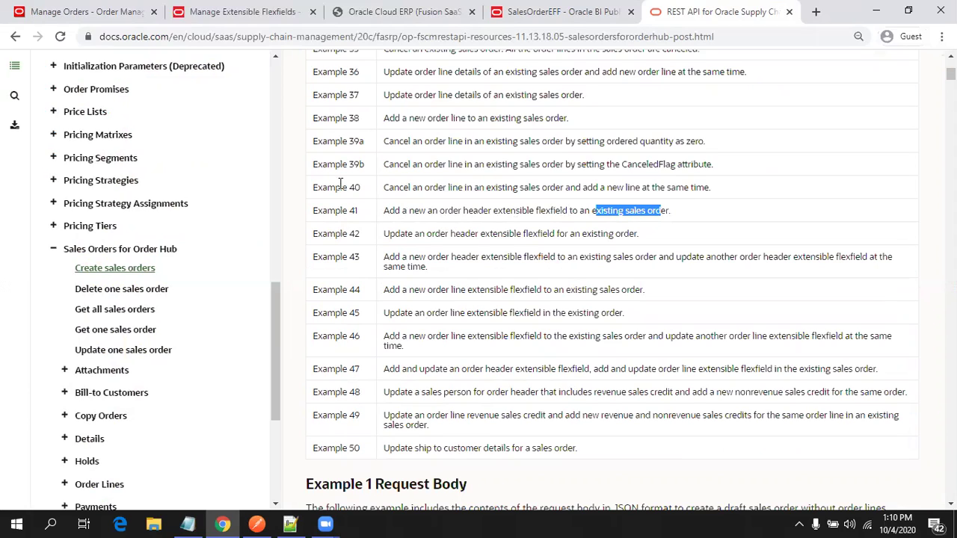
{"action": "left_click_drag", "start_coordinate": [358, 210], "coordinate": [310, 214]}
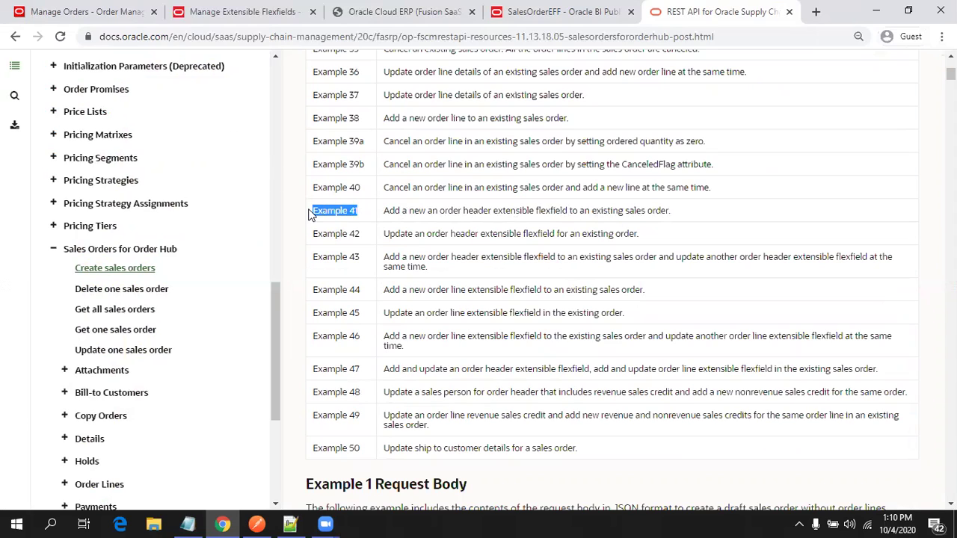
Find the Example 41 Request Body and examine the HeaderEffB prefix of its flexfield context object.
{"action": "key", "text": "ctrl+f"}
{"action": "key", "text": "Return"}
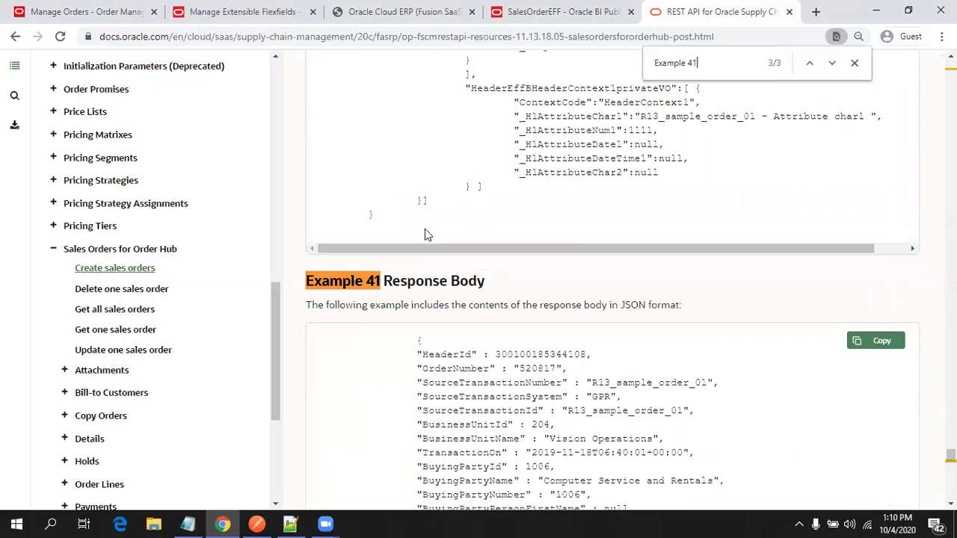
{"action": "scroll", "coordinate": [422, 231], "scroll_direction": "up", "scroll_amount": 4}
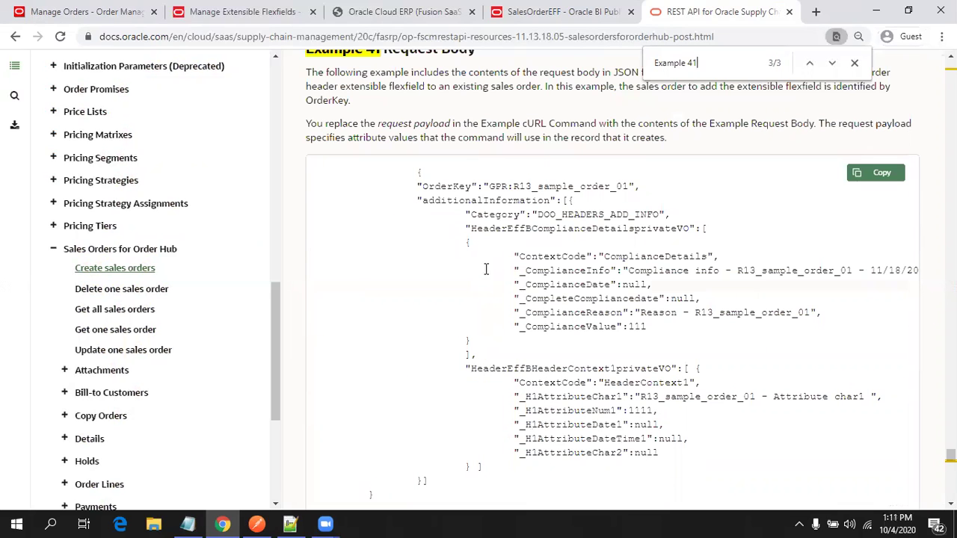
{"action": "left_click_drag", "start_coordinate": [531, 230], "coordinate": [472, 228]}
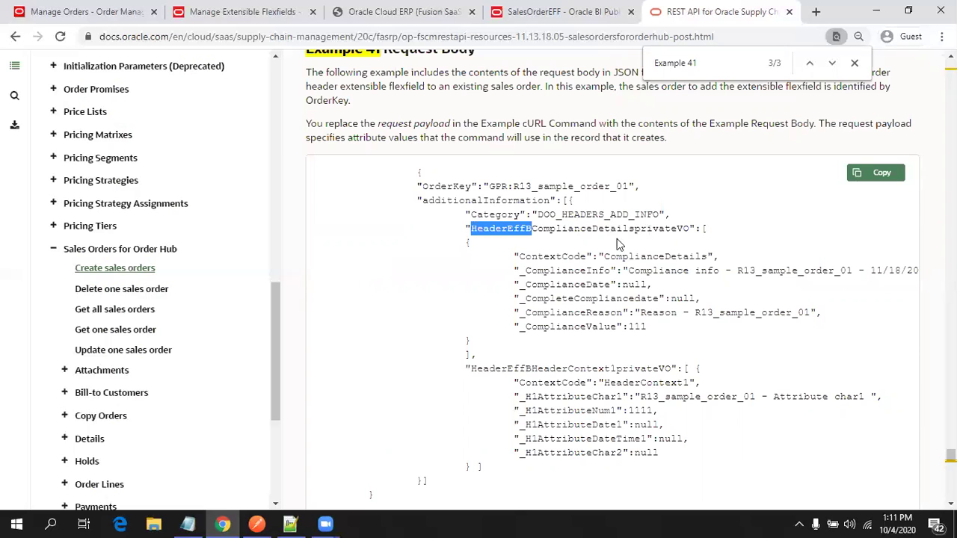
{"action": "left_click", "coordinate": [267, 13]}
{"action": "left_click", "coordinate": [570, 12]}
{"action": "left_click", "coordinate": [390, 13]}
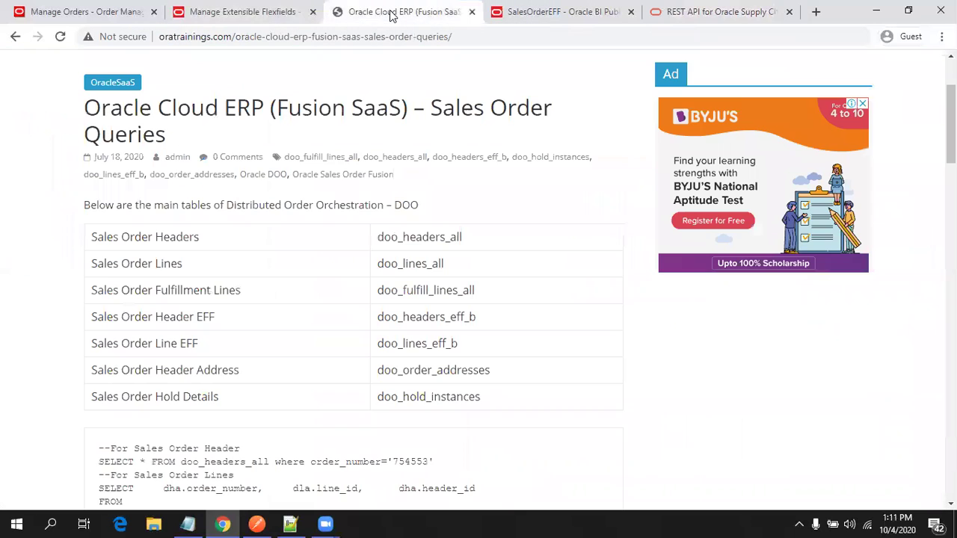
{"action": "left_click", "coordinate": [254, 14]}
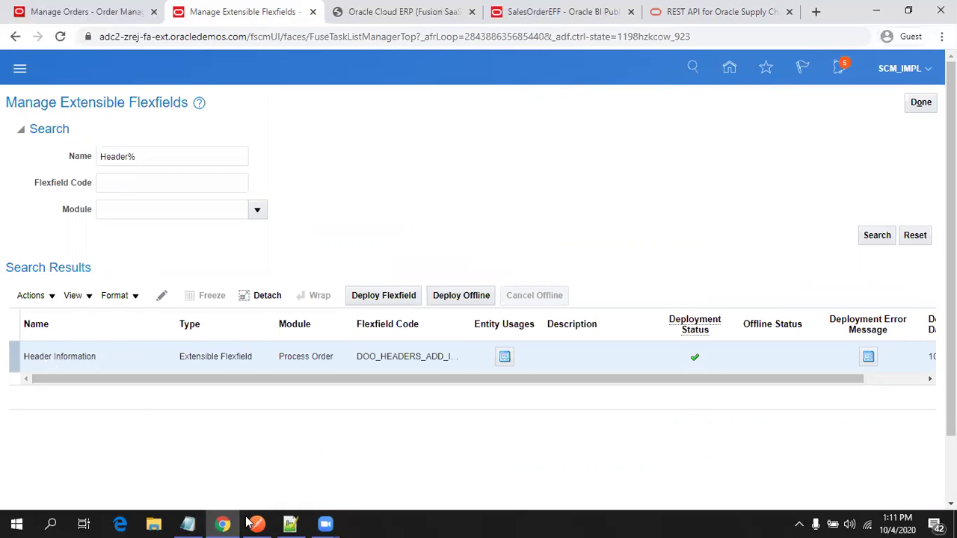
Switch to Notepad++, review the payload's additionalInformation flexfield attributes, and bring up the SalesOrderHeader_EFFNotes.txt notes.
{"action": "left_click", "coordinate": [291, 523]}
{"action": "left_click", "coordinate": [202, 397]}
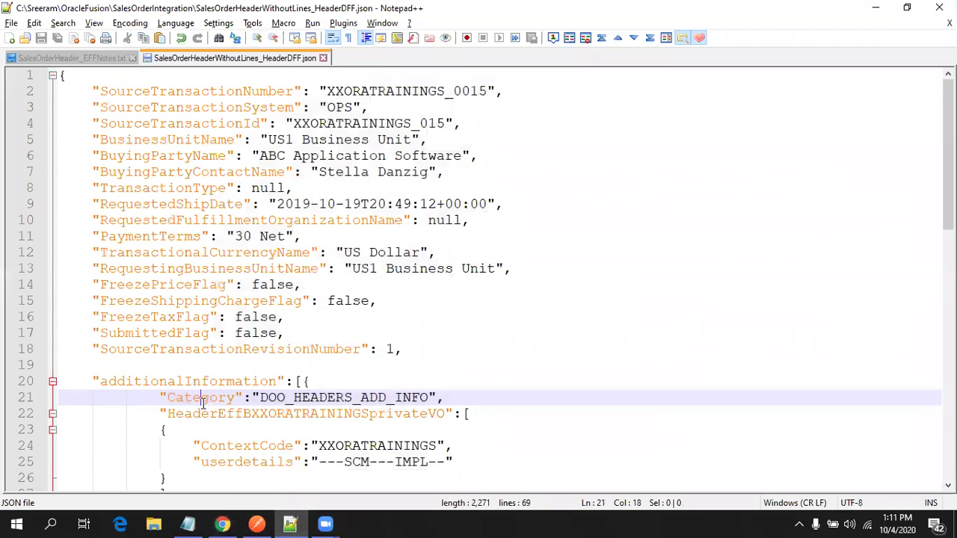
{"action": "scroll", "coordinate": [198, 340], "scroll_direction": "down", "scroll_amount": 3}
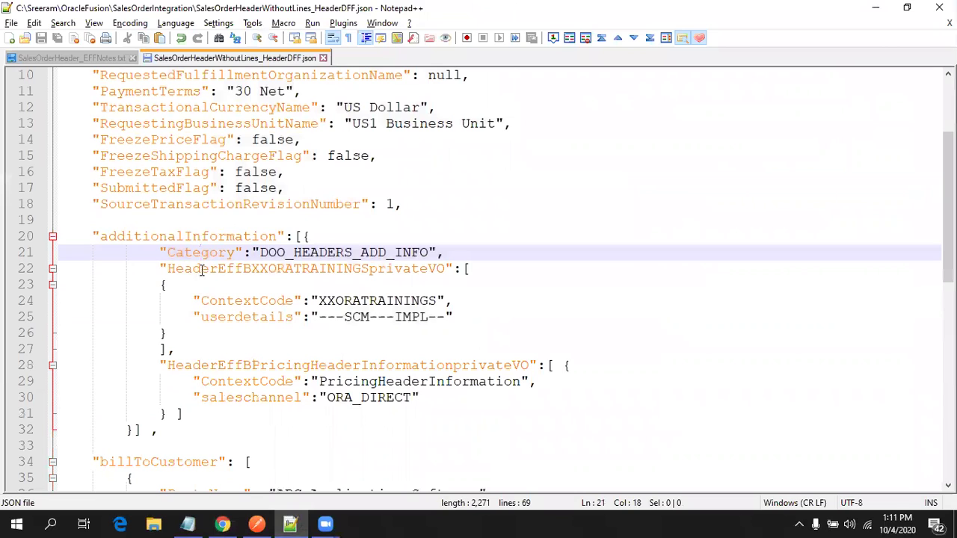
{"action": "double_click", "coordinate": [216, 317]}
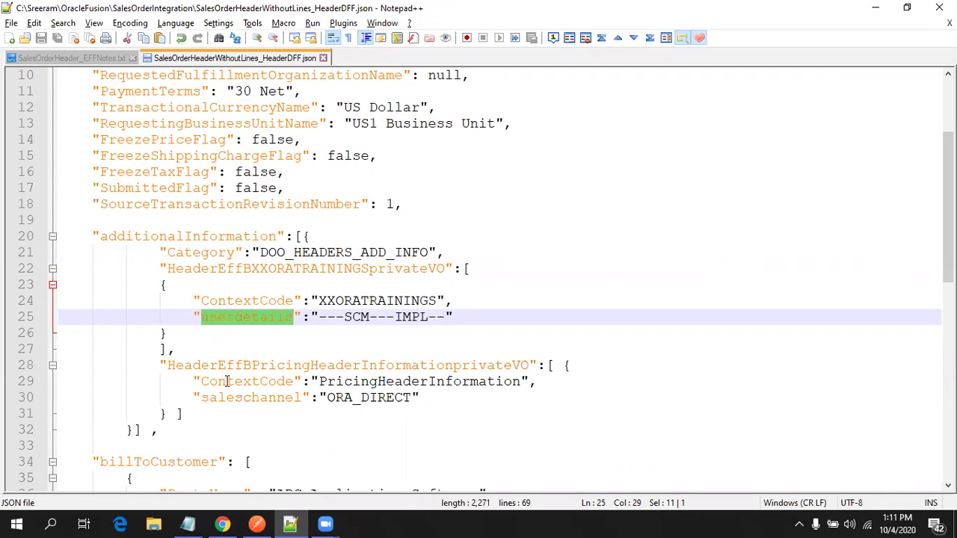
{"action": "left_click", "coordinate": [71, 58]}
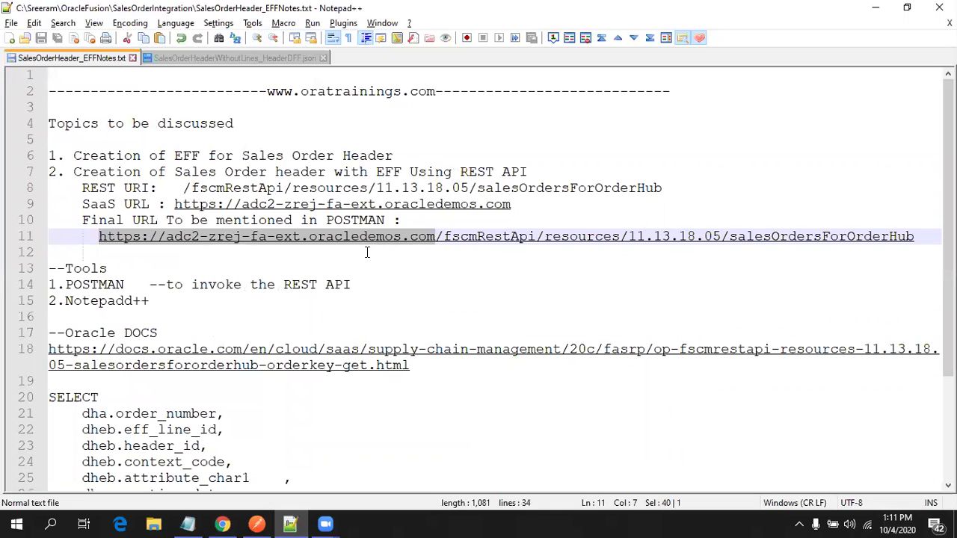